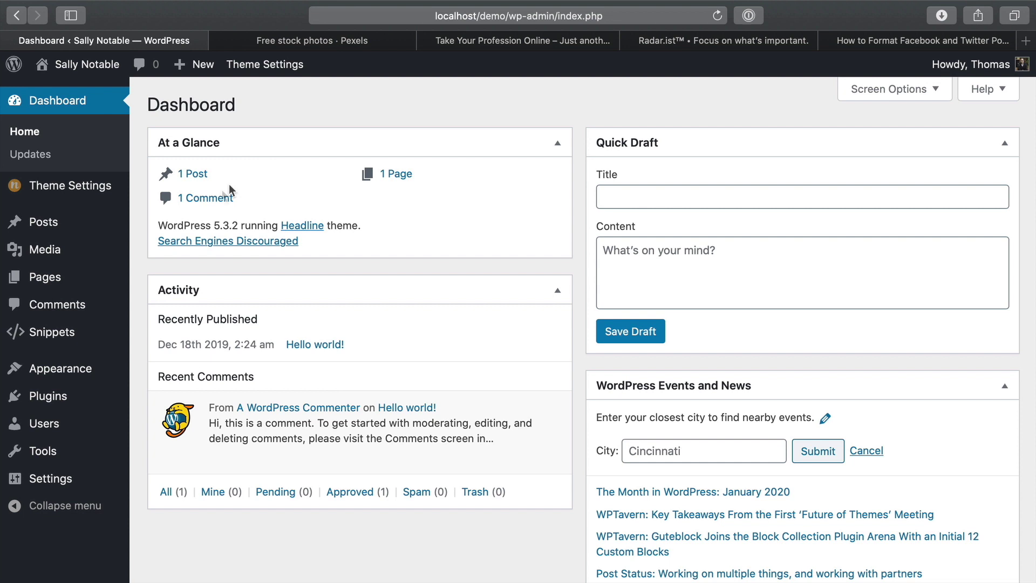
# - Search the plugin directory for "seo" and activate the Yoast SEO plugin
pyautogui.click(87, 397)
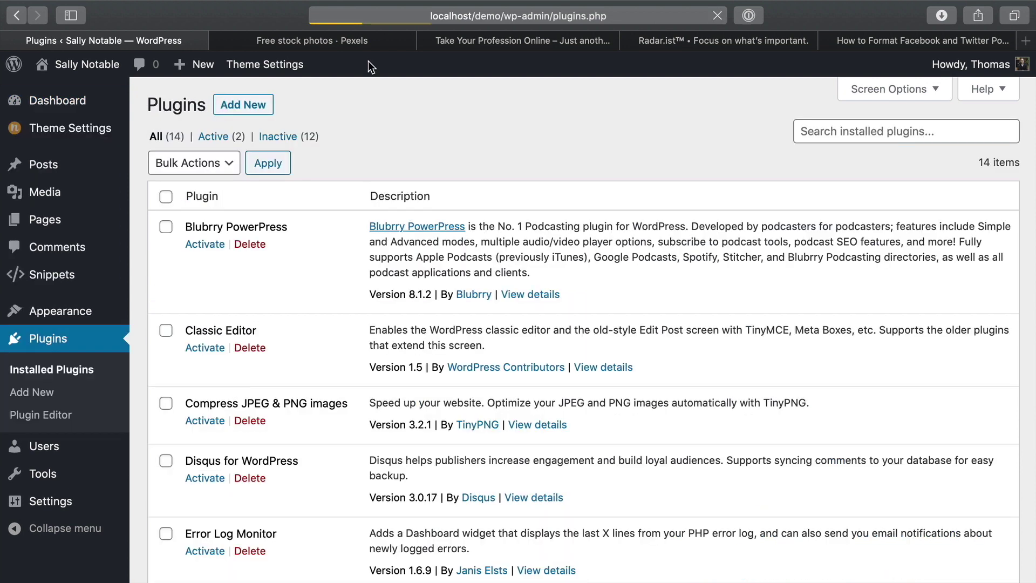
pyautogui.click(248, 111)
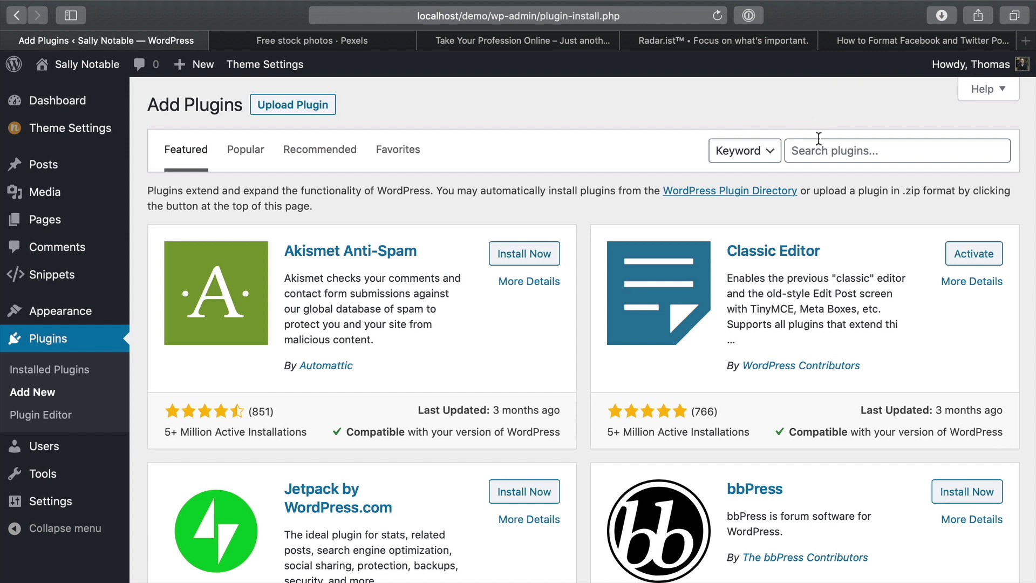
pyautogui.click(836, 154)
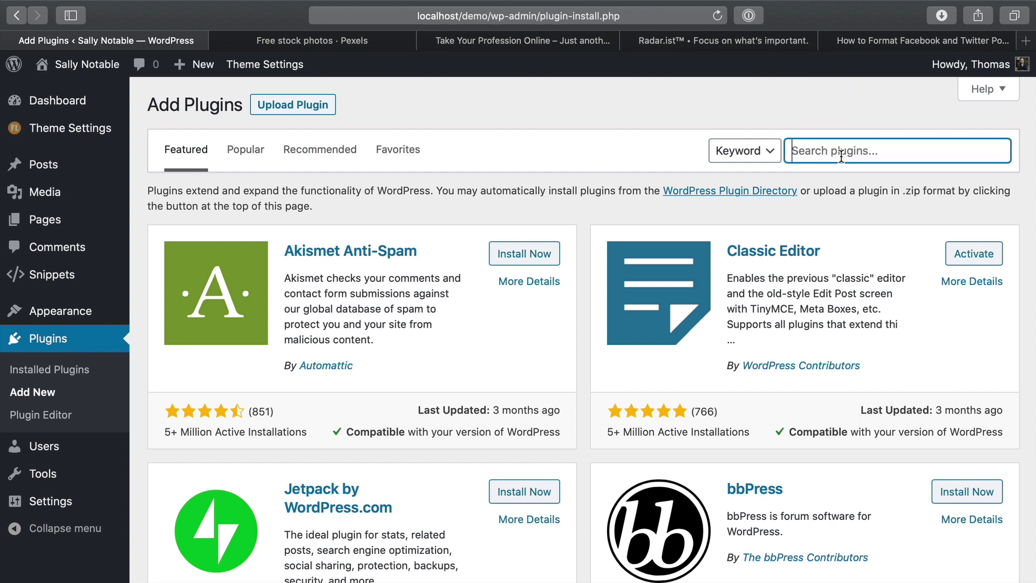
pyautogui.write('seo')
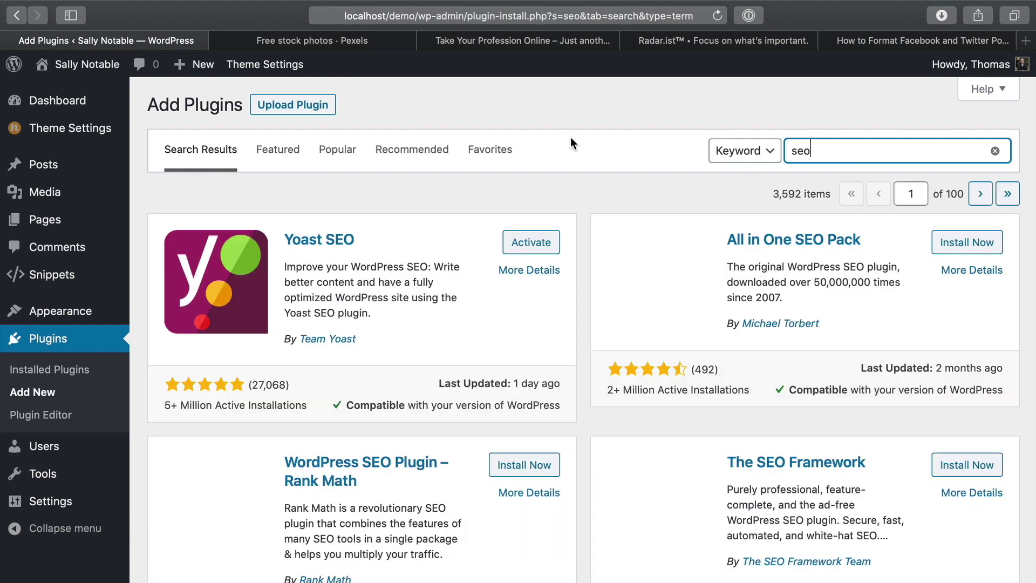
pyautogui.scroll(-1, 413, 245)
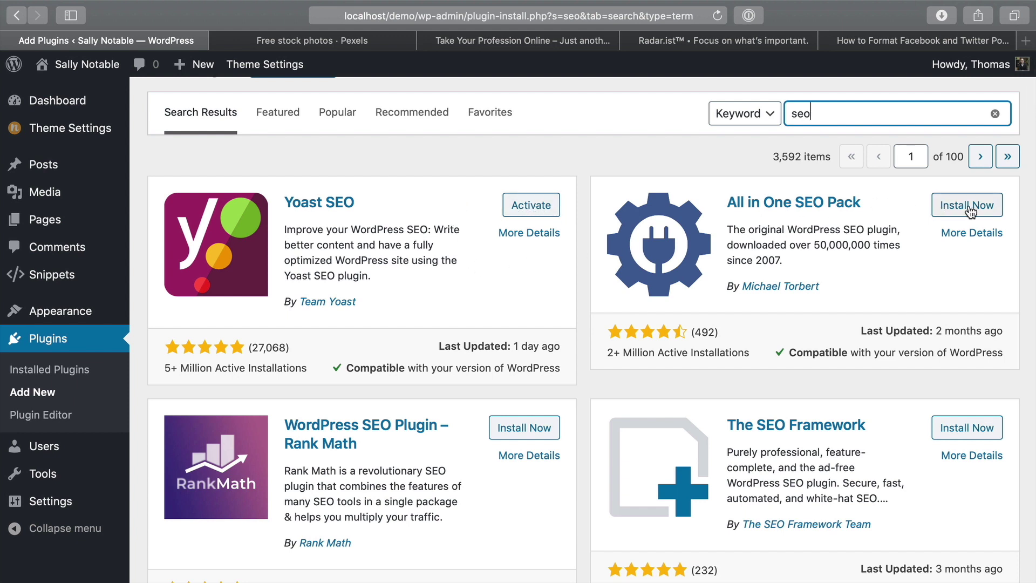
pyautogui.click(537, 207)
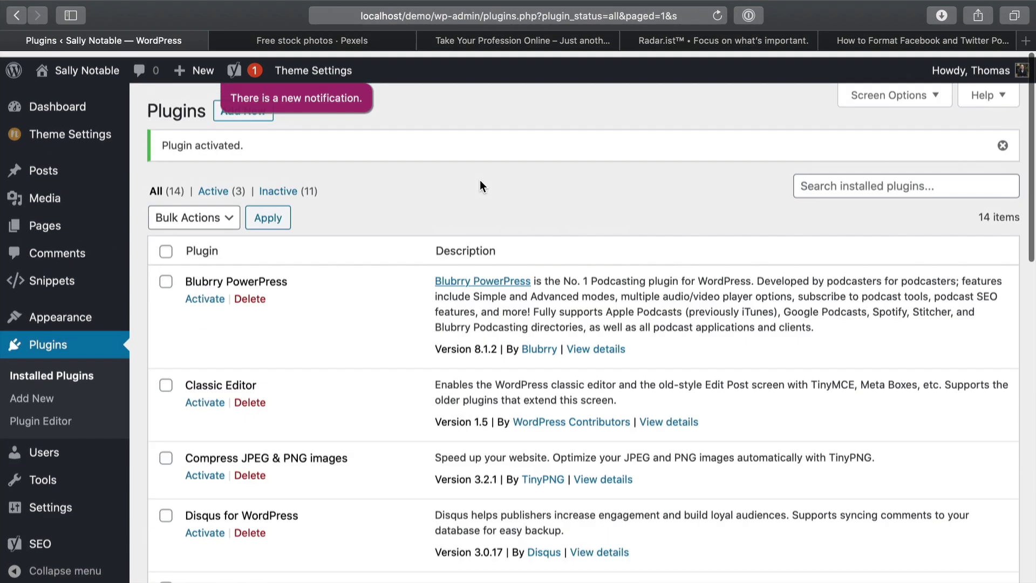
# - Open the "Hello world!" post for editing and go to its Yoast SEO section
pyautogui.click(74, 174)
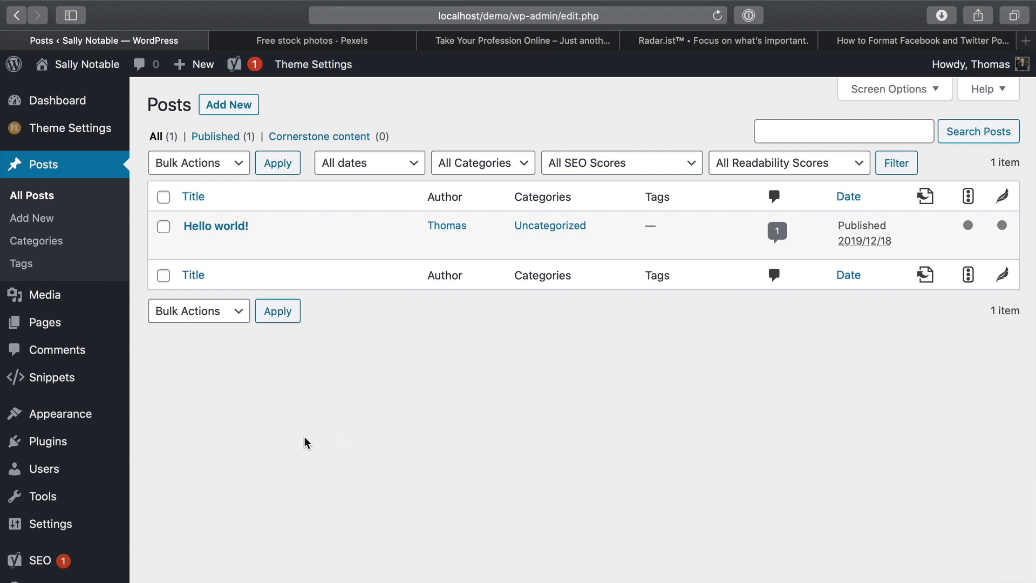
pyautogui.click(232, 226)
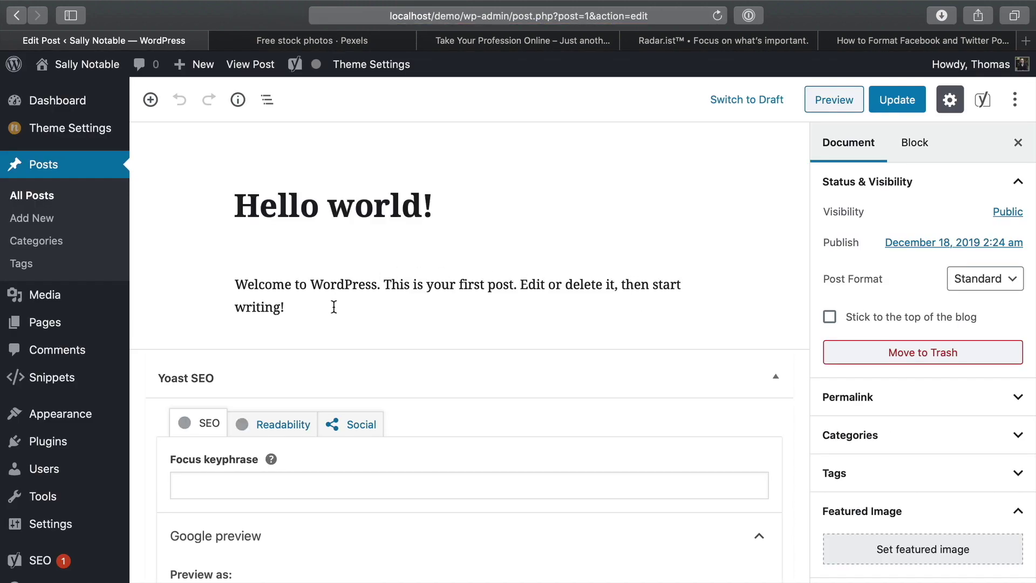
pyautogui.moveTo(68, 482)
pyautogui.scroll(-5, 656, 523)
pyautogui.scroll(1, 656, 521)
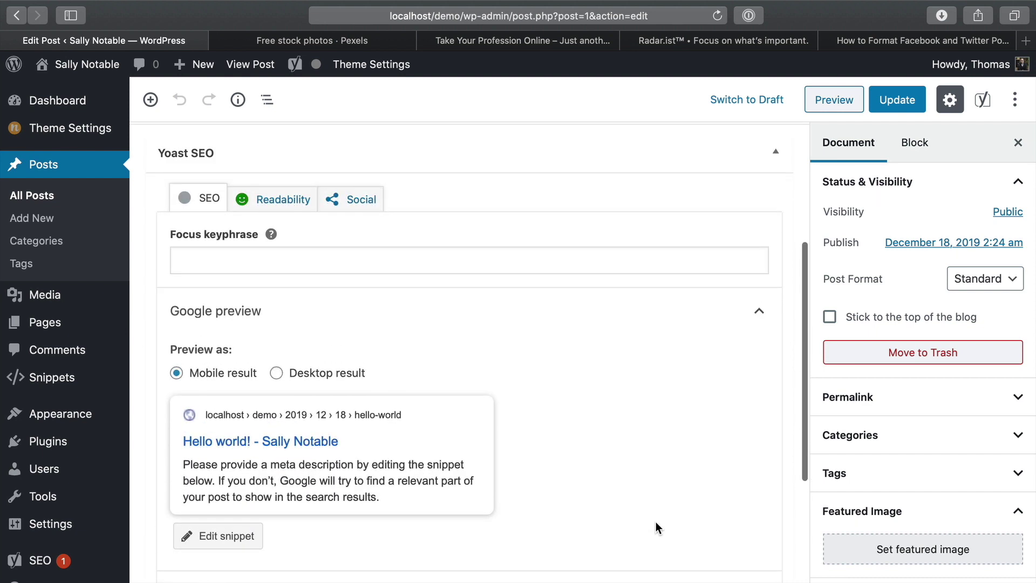
# - Open the snippet fields under the Google preview and examine the SEO title, slug and meta description
pyautogui.scroll(-5, 313, 387)
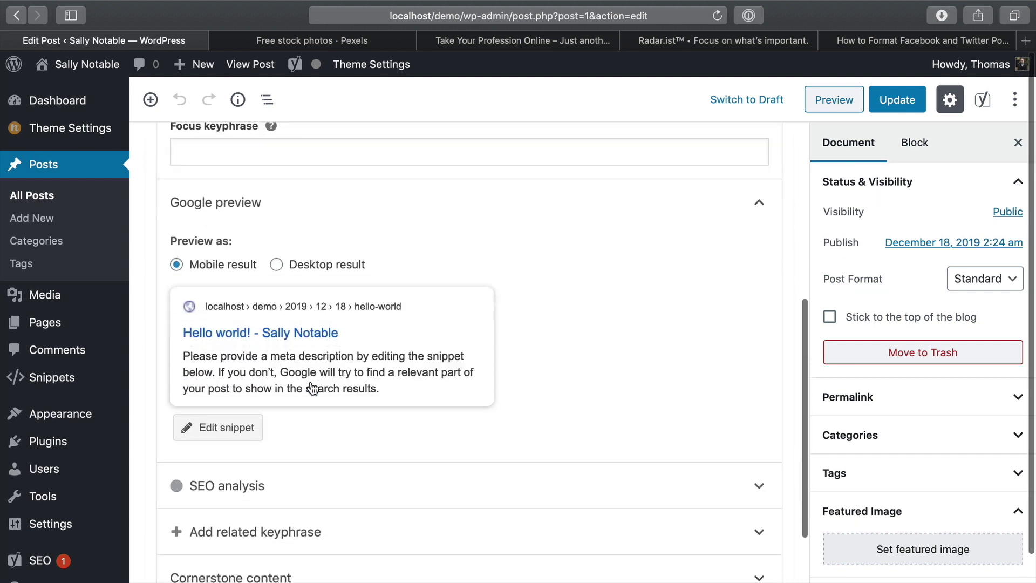
pyautogui.click(320, 356)
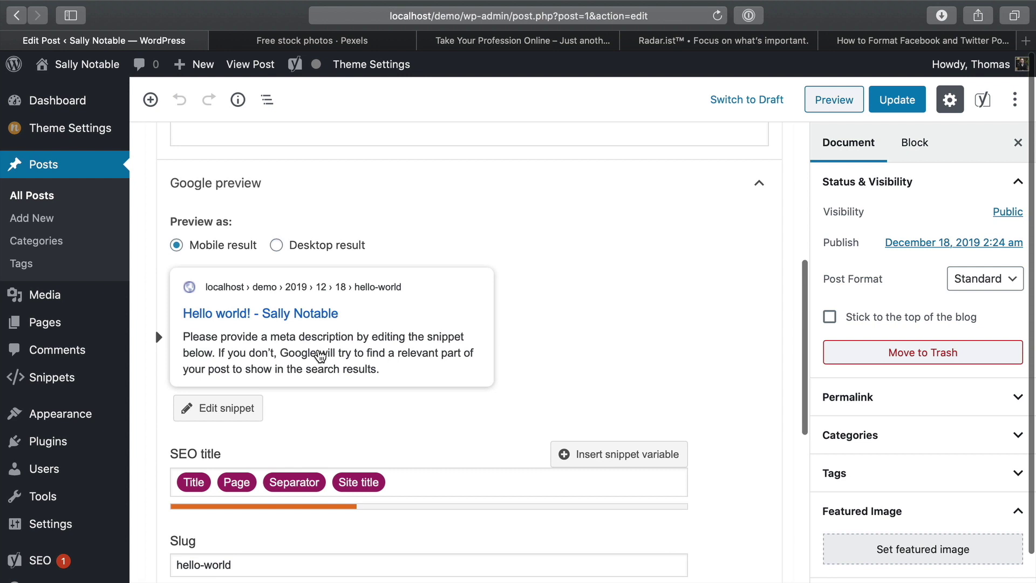
pyautogui.scroll(-3, 468, 468)
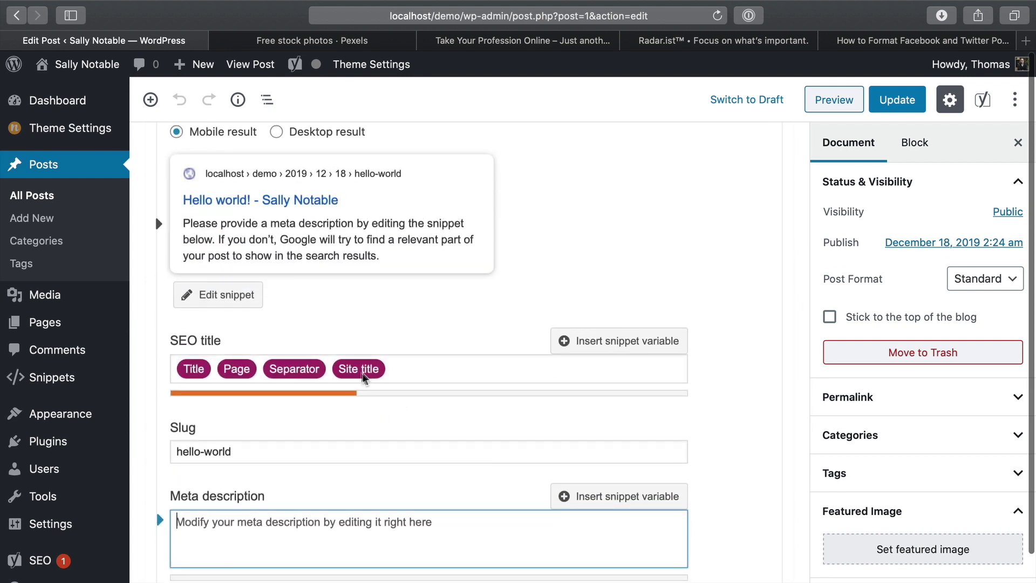
pyautogui.scroll(4, 601, 289)
pyautogui.scroll(5, 602, 286)
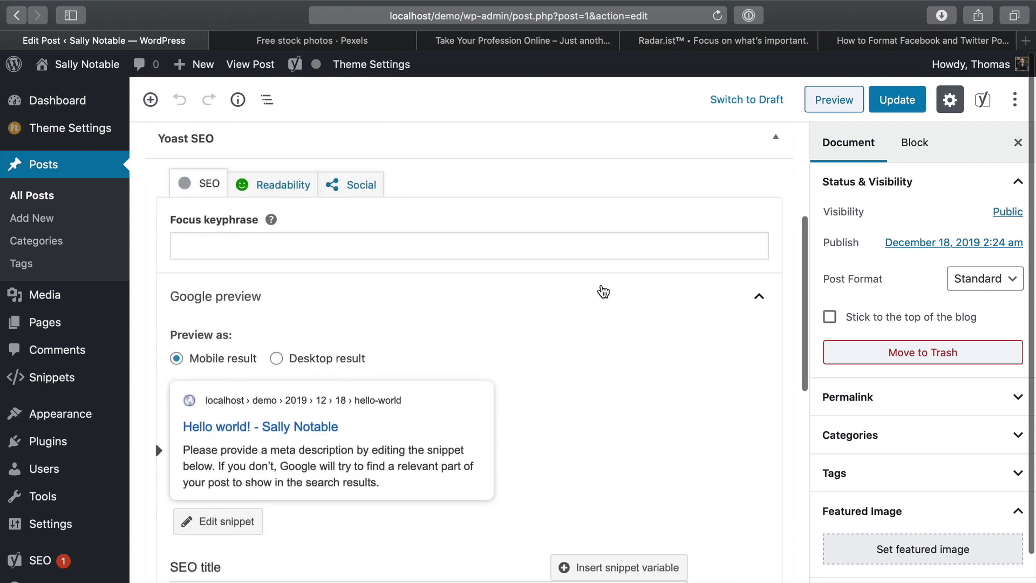
pyautogui.scroll(4, 601, 292)
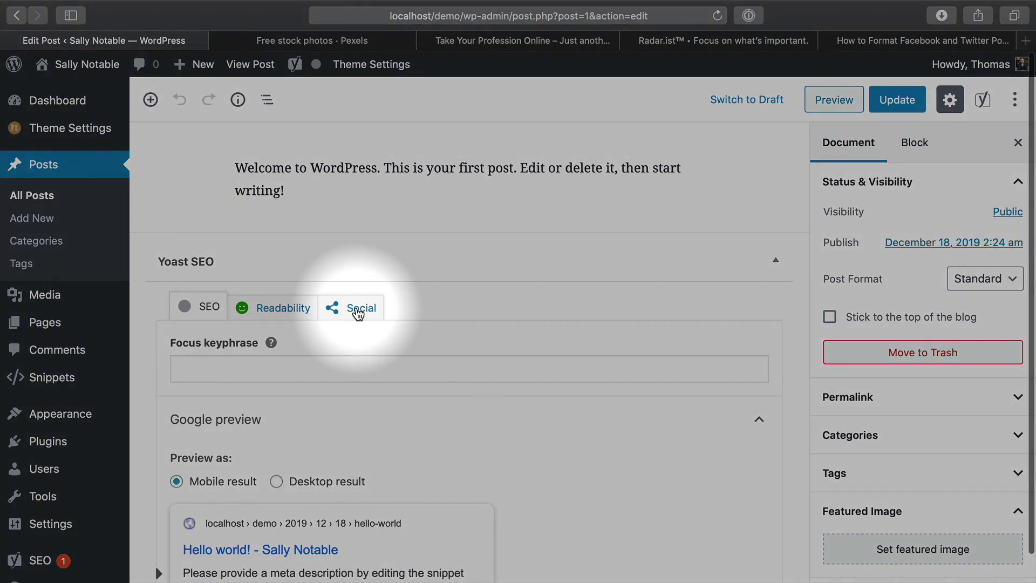
# - Open the post's social sharing settings in Yoast SEO and expand the Facebook section
pyautogui.click(350, 317)
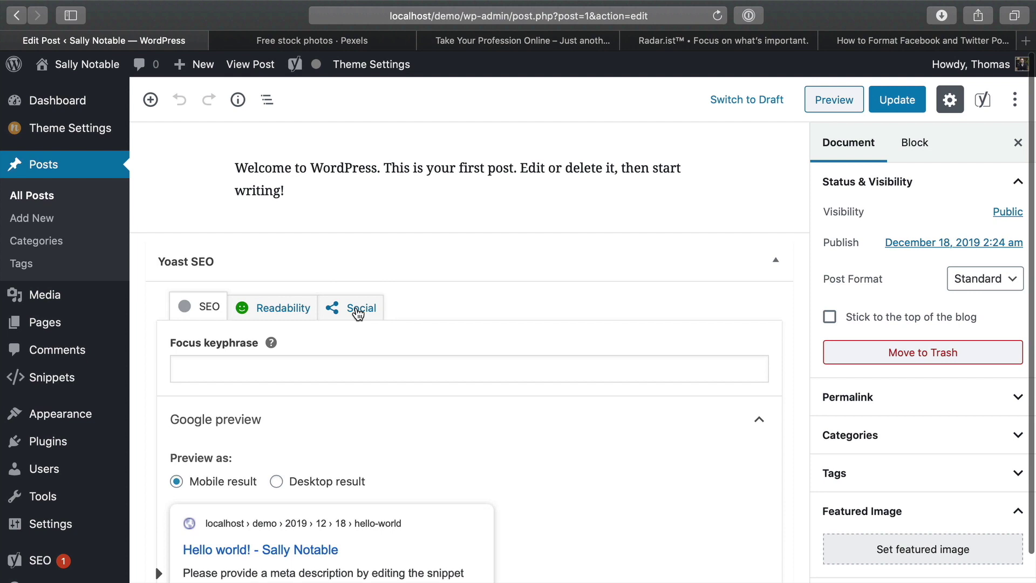
pyautogui.scroll(-1, 540, 418)
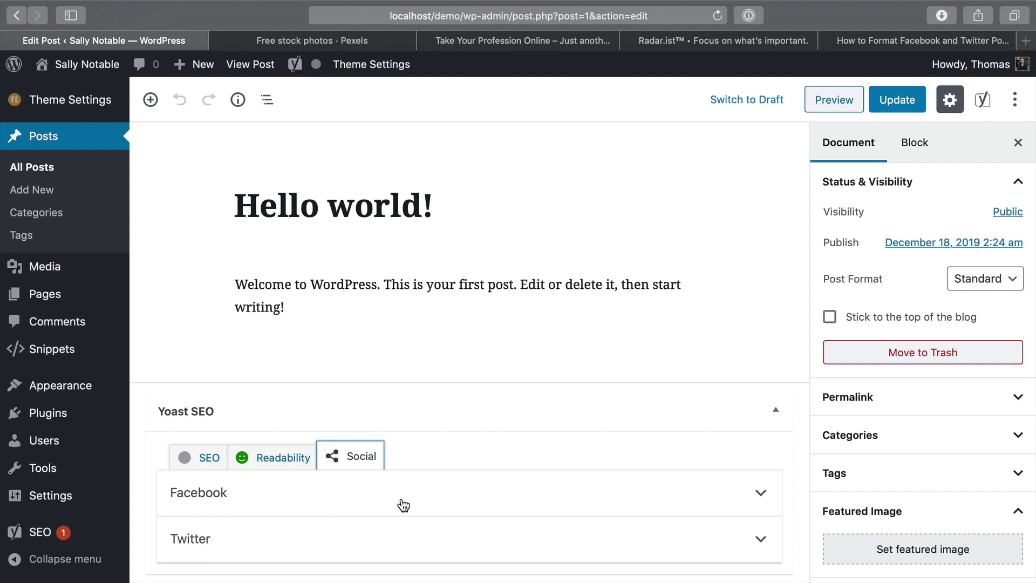
pyautogui.click(403, 505)
pyautogui.scroll(-5, 481, 406)
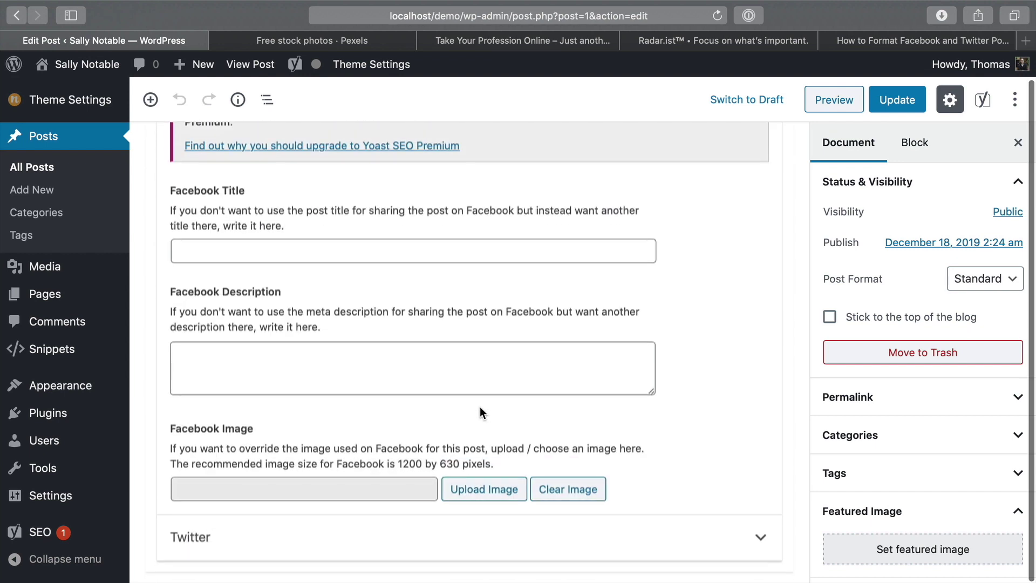
# - Expand the Twitter section and examine the title, description and image fields for both social networks
pyautogui.click(418, 540)
pyautogui.scroll(-5, 471, 409)
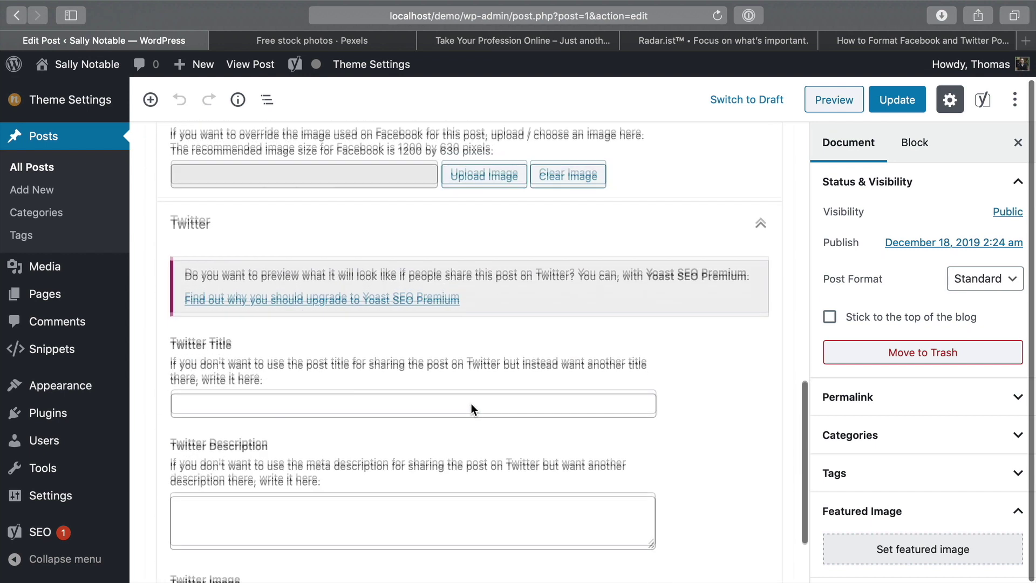
pyautogui.scroll(-2, 471, 404)
pyautogui.scroll(1, 472, 402)
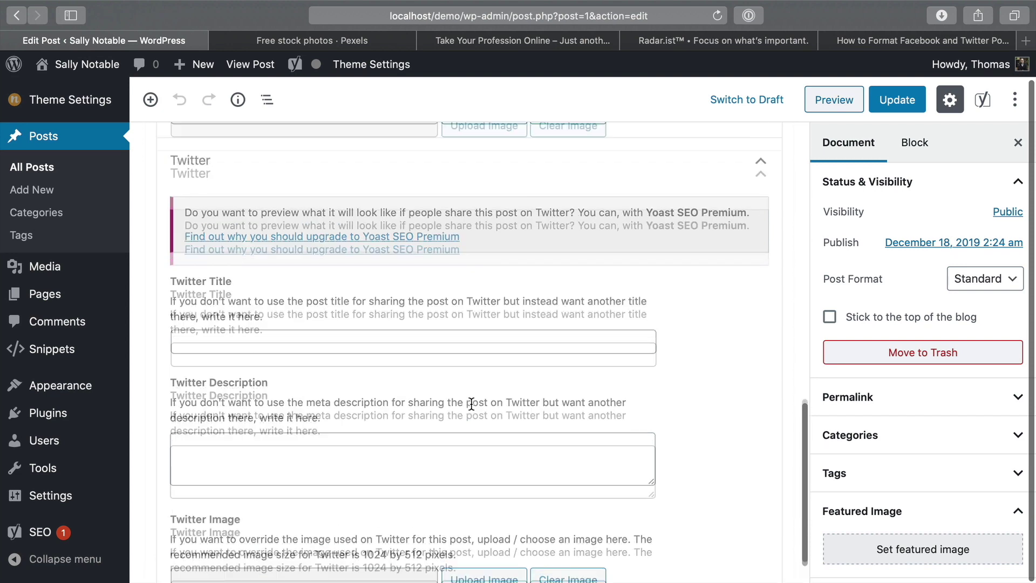
pyautogui.scroll(11, 471, 403)
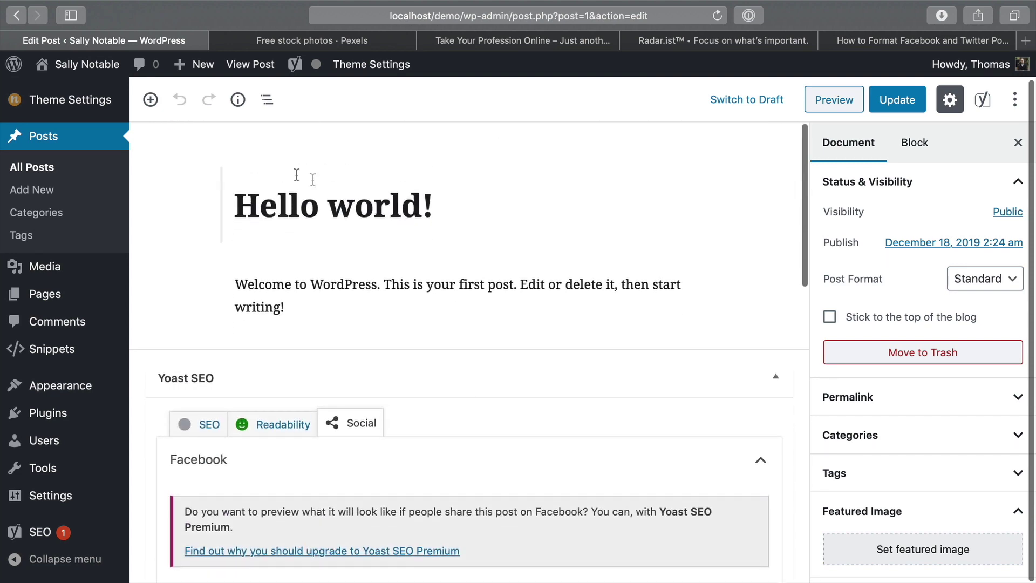
pyautogui.scroll(-10, 614, 372)
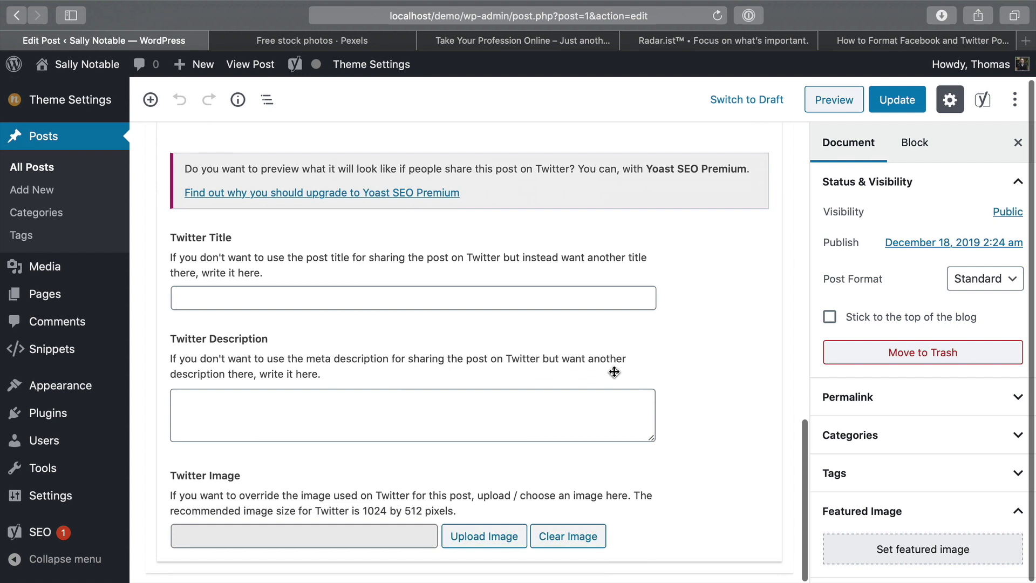
pyautogui.scroll(4, 614, 372)
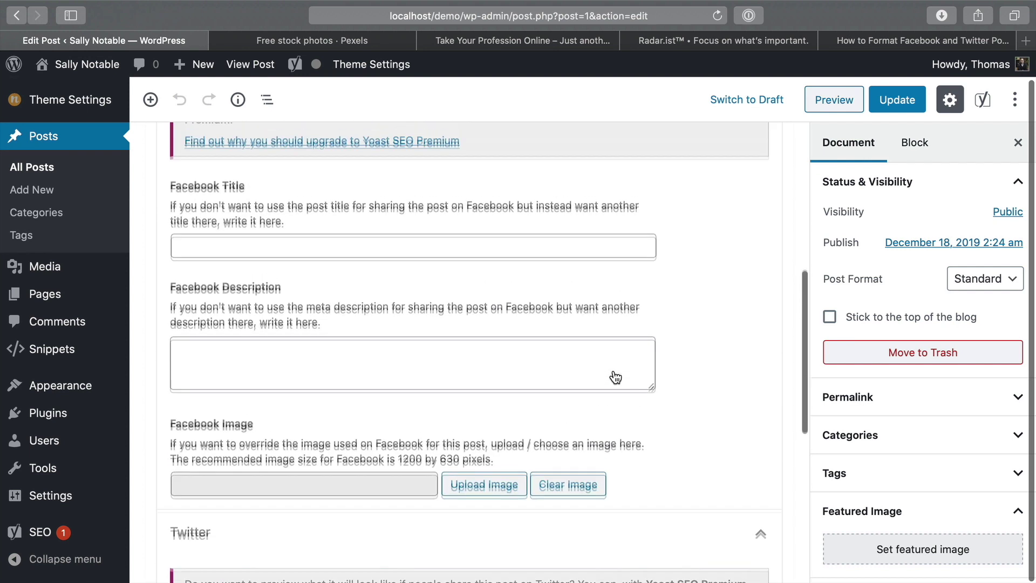
pyautogui.scroll(-3, 616, 377)
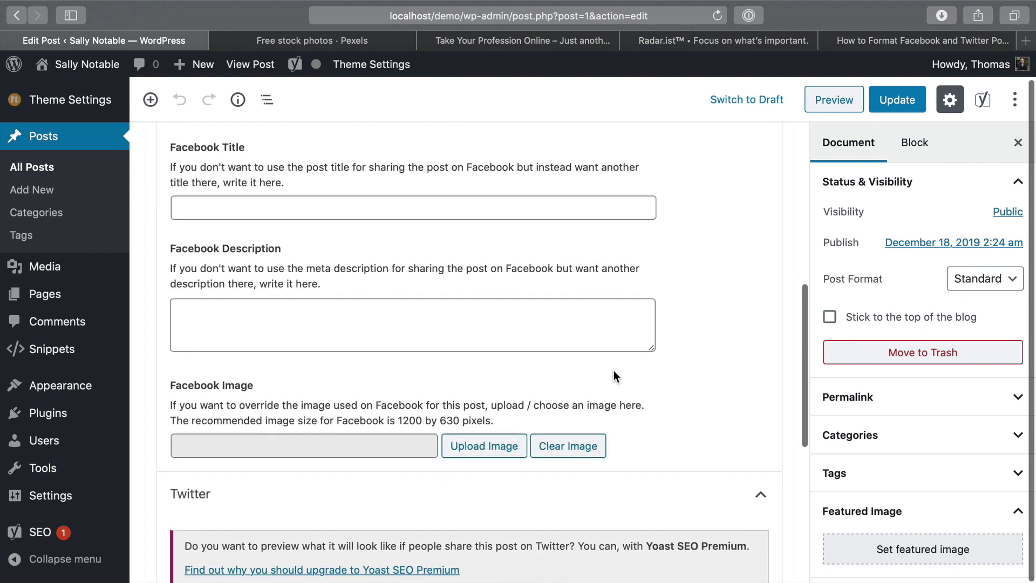
# - Set the post's Facebook title to "Learn How to Eat Healthier in 7 Days"
pyautogui.click(281, 201)
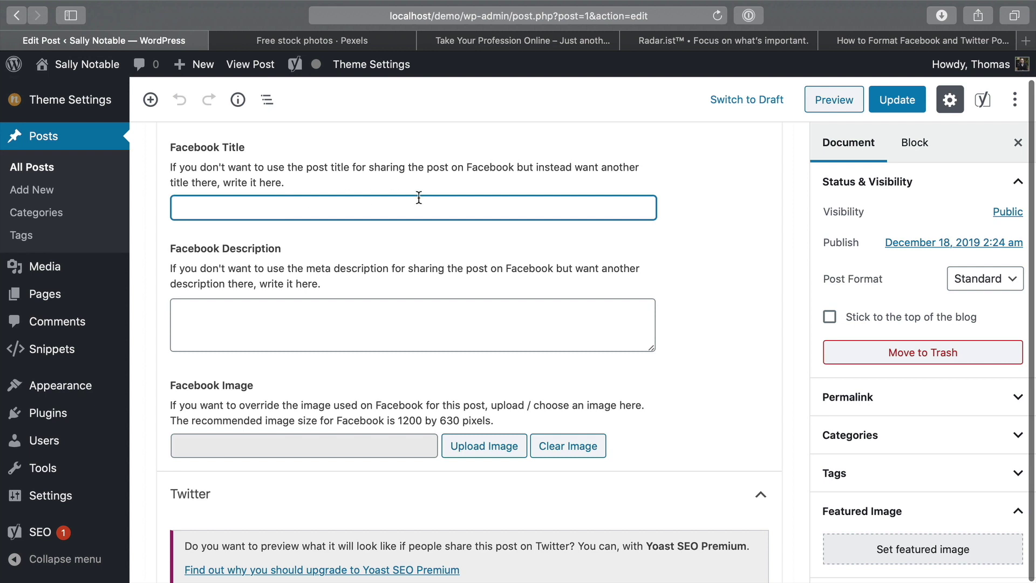
pyautogui.scroll(8, 427, 197)
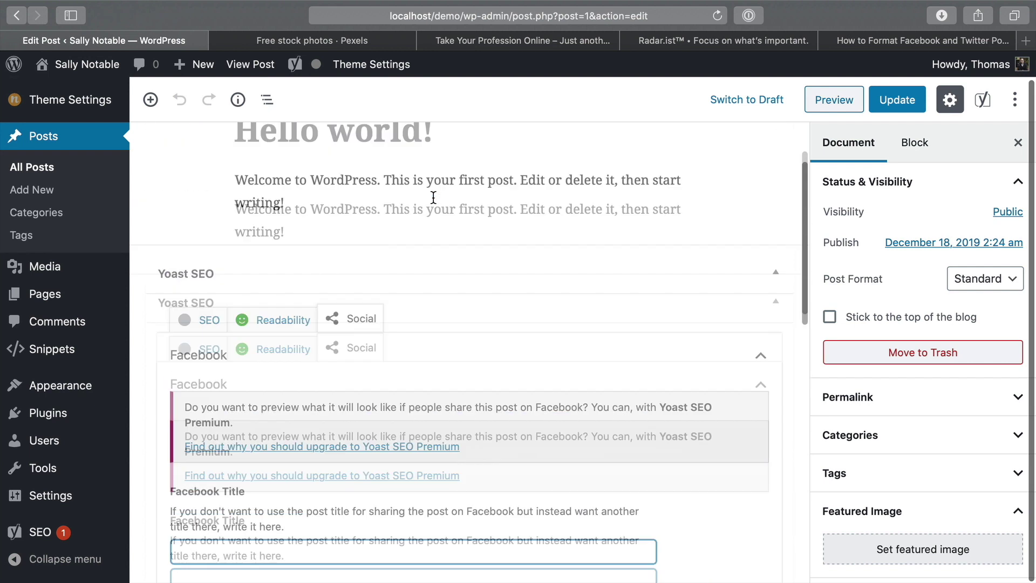
pyautogui.scroll(-8, 432, 198)
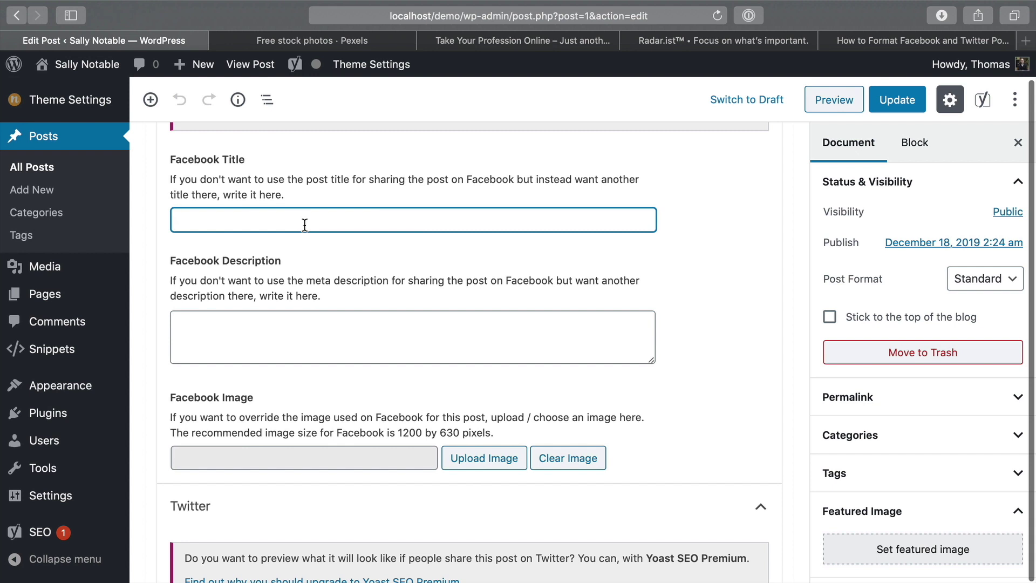
pyautogui.write('Lea')
pyautogui.write('rn How to Eat Hel')
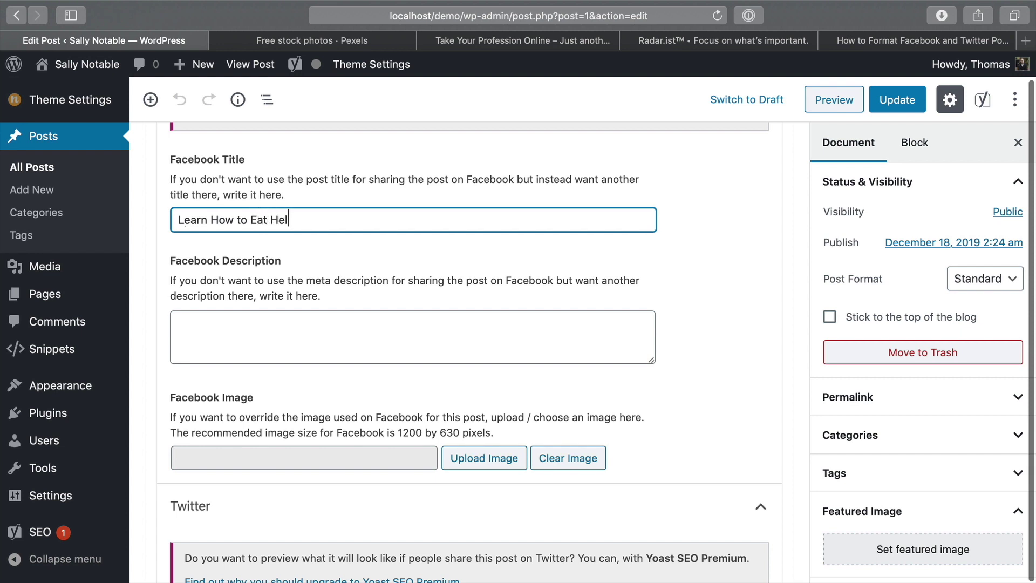
pyautogui.press('BackSpace')
pyautogui.write('althier in 7 Days')
pyautogui.press('super+a')
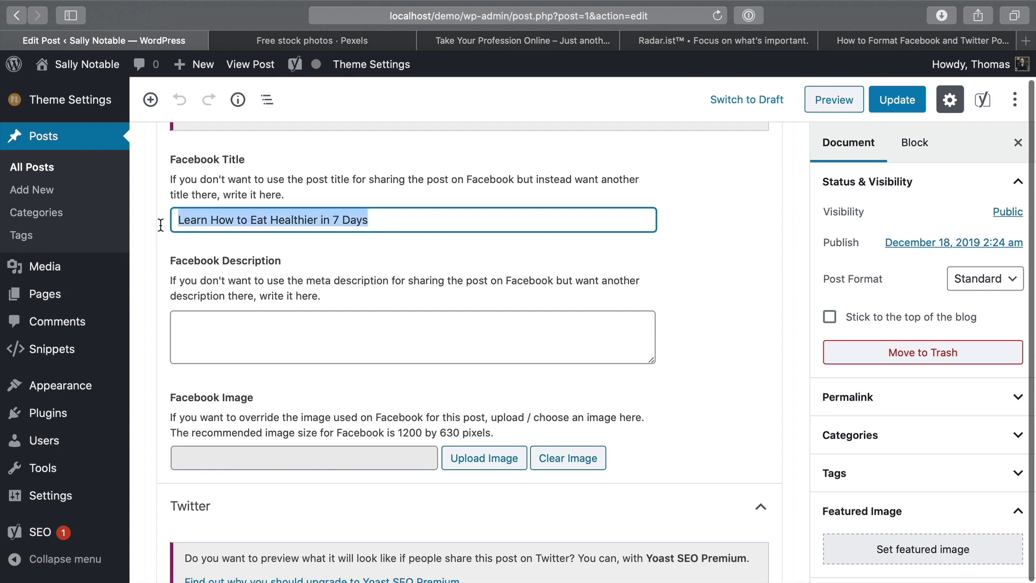
pyautogui.click(286, 223)
pyautogui.moveTo(390, 223); pyautogui.dragTo(153, 209)
# - Fill the Facebook description with placeholder text using the lorem_short text snippet
pyautogui.click(241, 334)
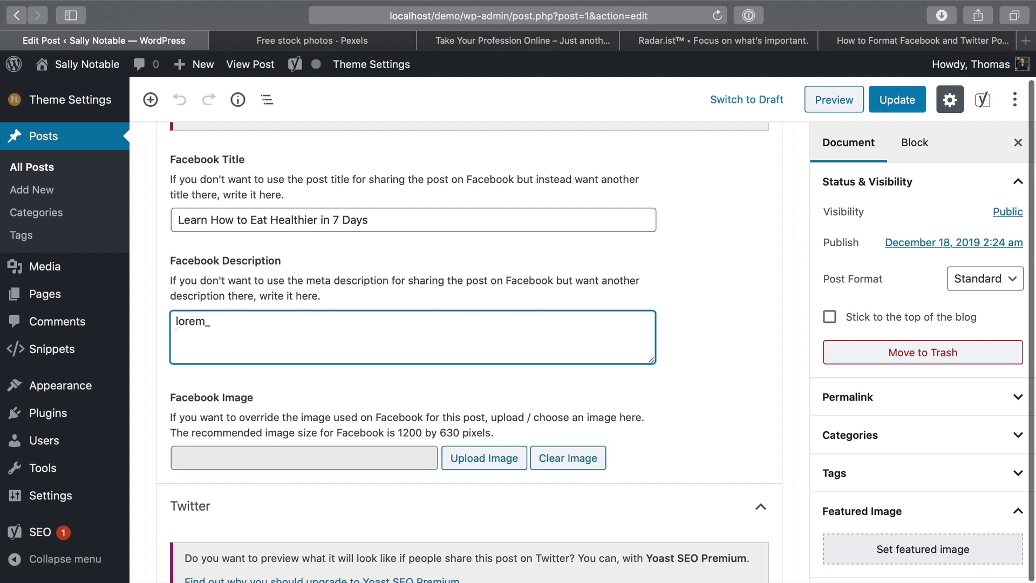
pyautogui.write('lorem_short')
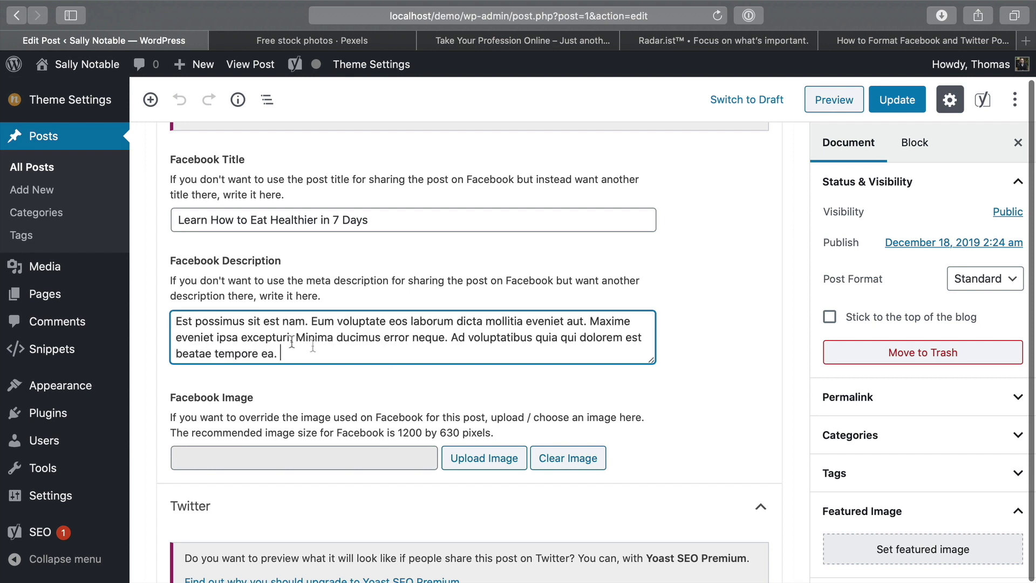
pyautogui.scroll(-1, 366, 339)
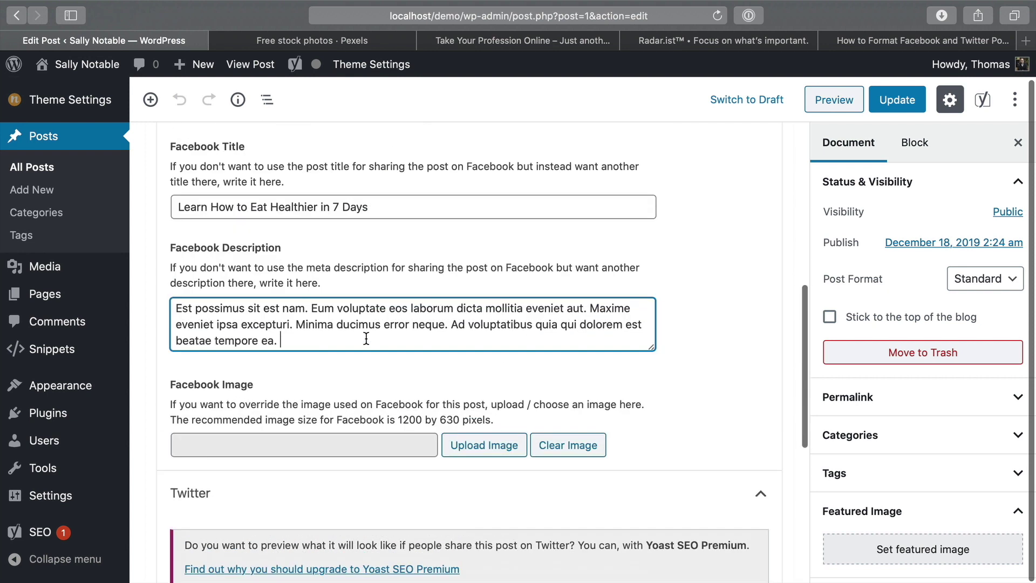
pyautogui.scroll(-2, 302, 376)
pyautogui.scroll(2, 346, 378)
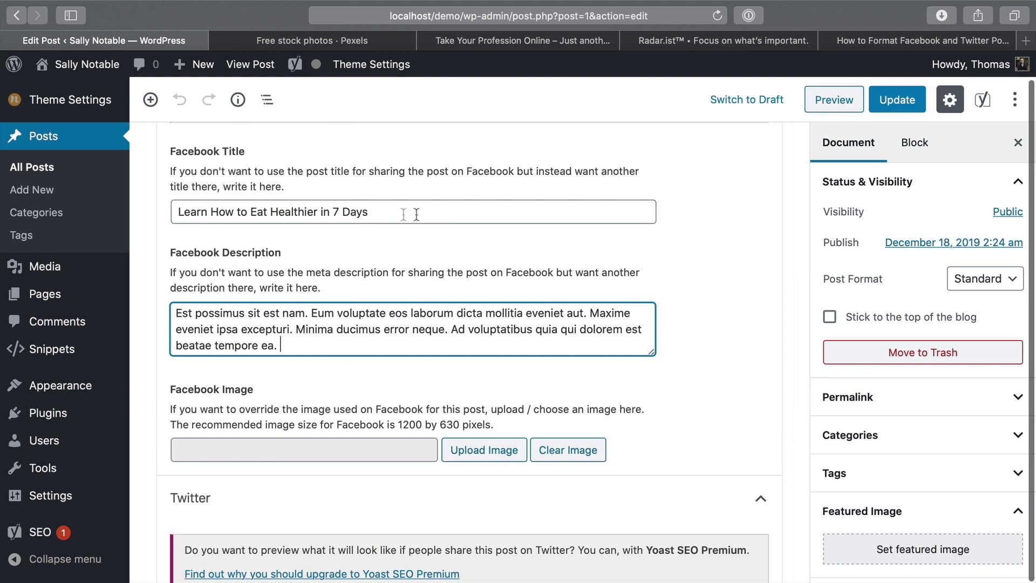
pyautogui.scroll(-5, 434, 215)
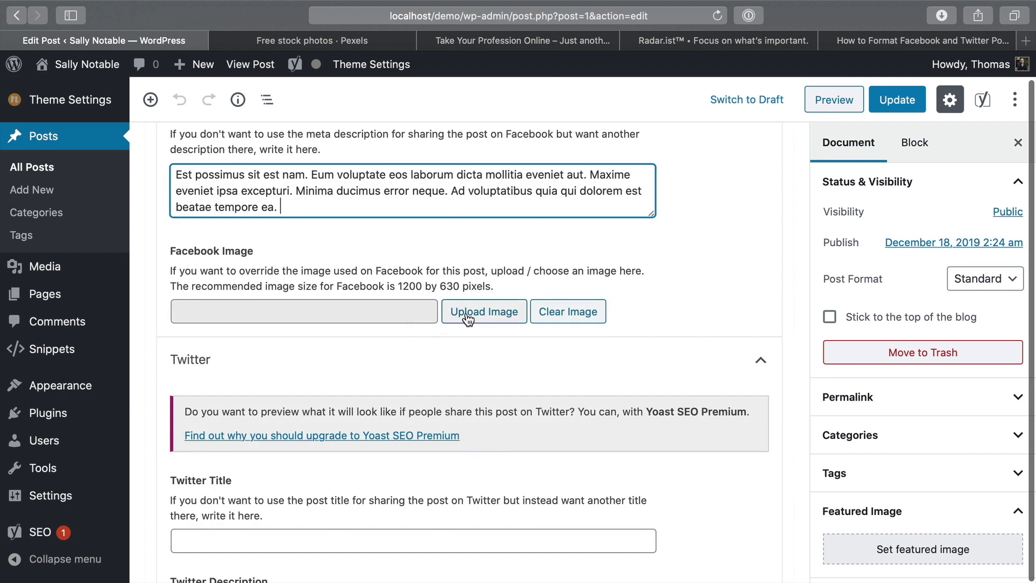
# - Switch to Pexels and download the photo of a person working on a laptop in its original size
pyautogui.click(281, 41)
pyautogui.scroll(-2, 438, 277)
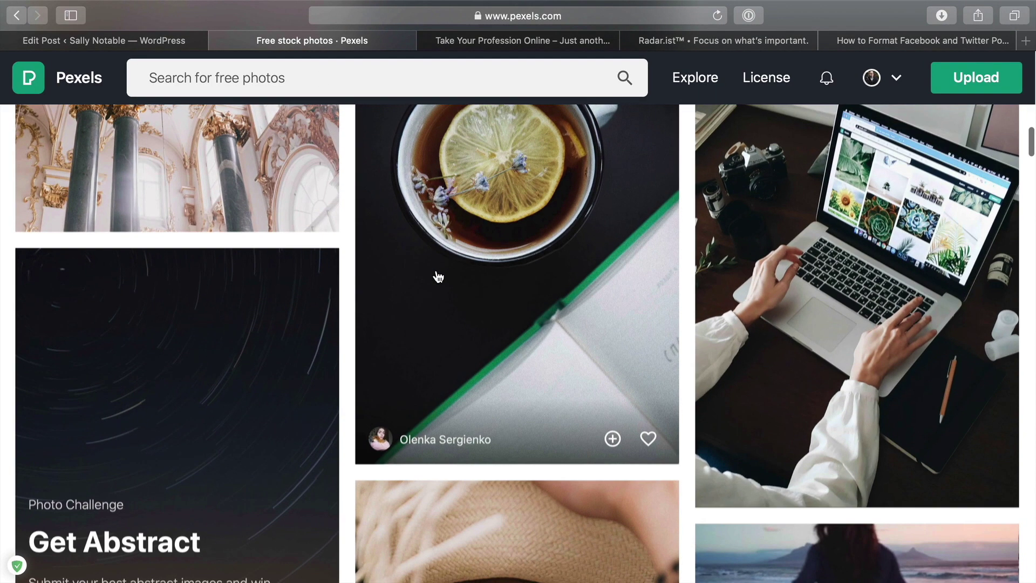
pyautogui.scroll(3, 438, 277)
pyautogui.scroll(-3, 672, 336)
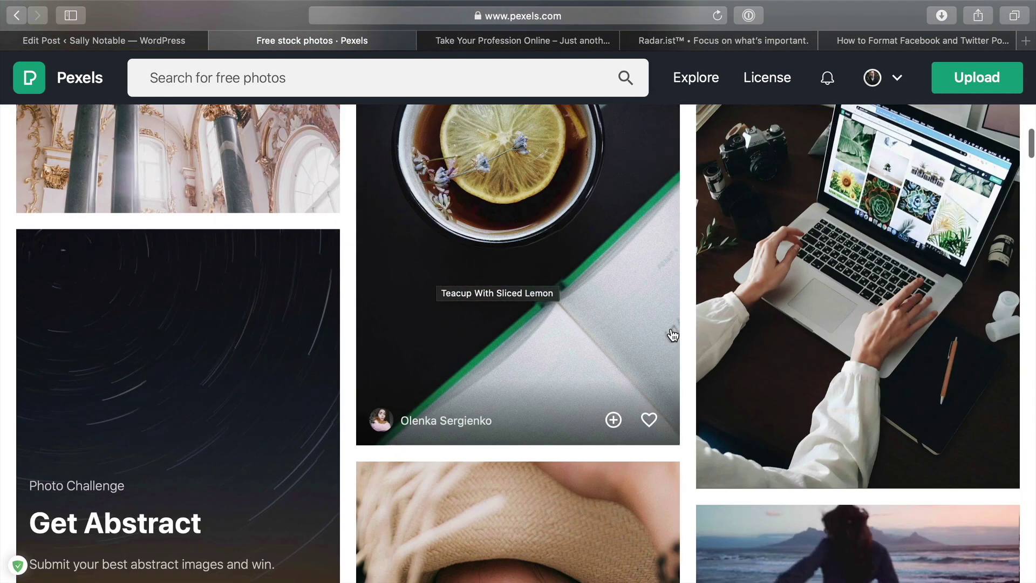
pyautogui.click(858, 235)
pyautogui.click(943, 86)
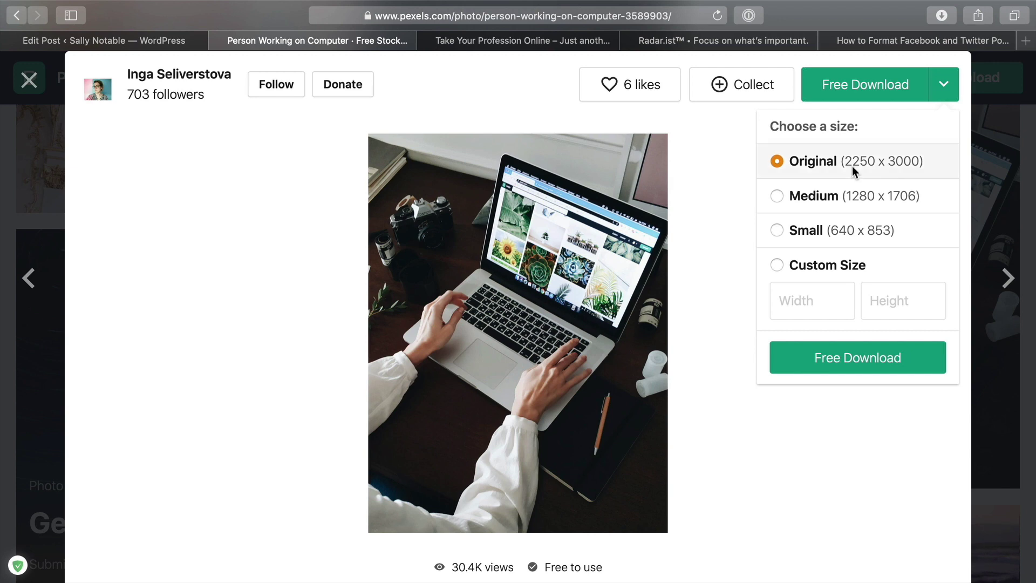
pyautogui.click(879, 86)
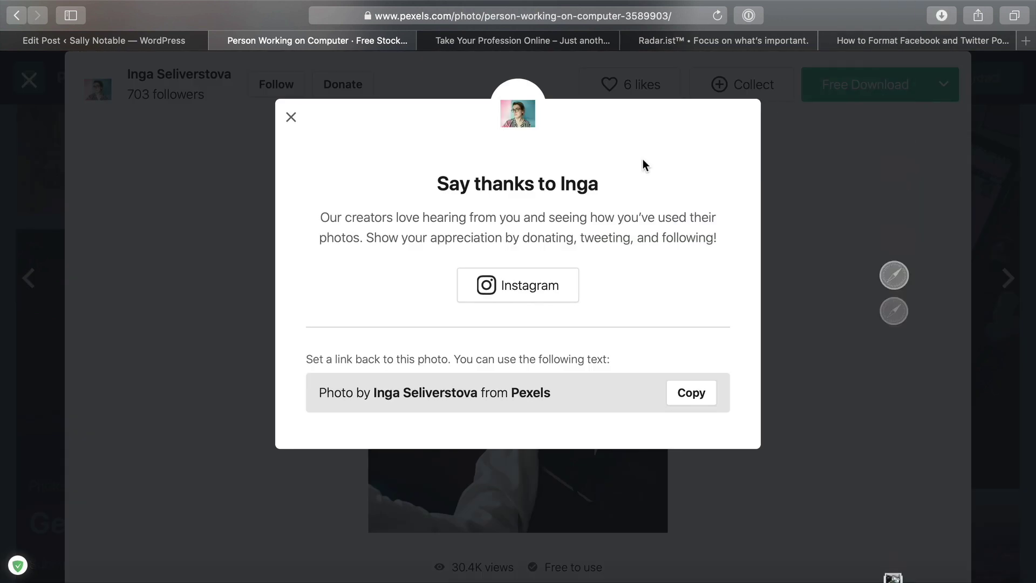
# - Move the downloaded laptop photo onto the desktop and dismiss the photographer's thank-you dialog on Pexels
pyautogui.hotkey('ctrl', 'Left')
pyautogui.click(872, 565)
pyautogui.moveTo(424, 152); pyautogui.dragTo(901, 296)
pyautogui.hotkey('ctrl', 'Right')
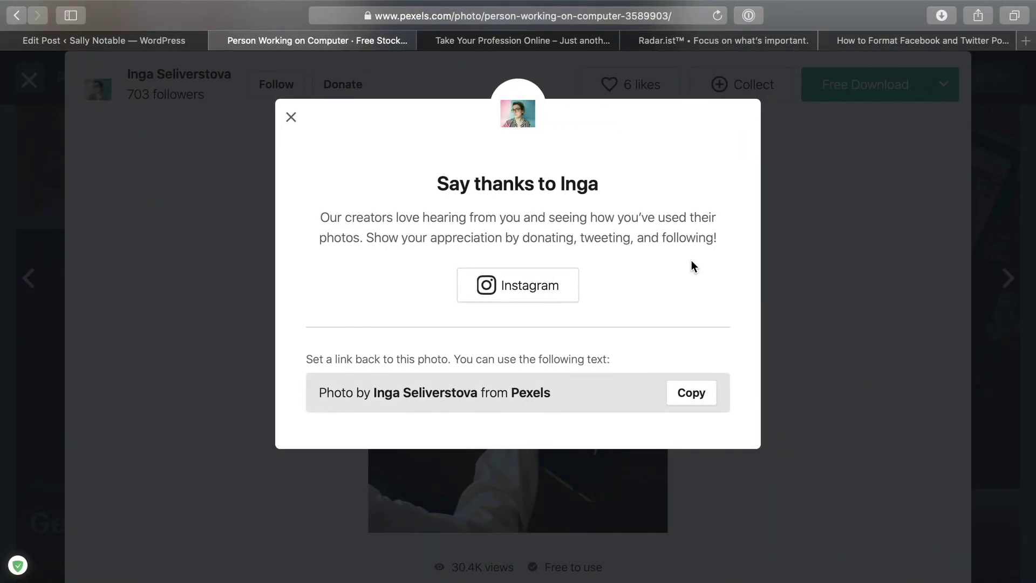
pyautogui.click(842, 248)
# - Return to the WordPress post, upload the laptop photo from the desktop and use it as the Facebook image
pyautogui.click(44, 41)
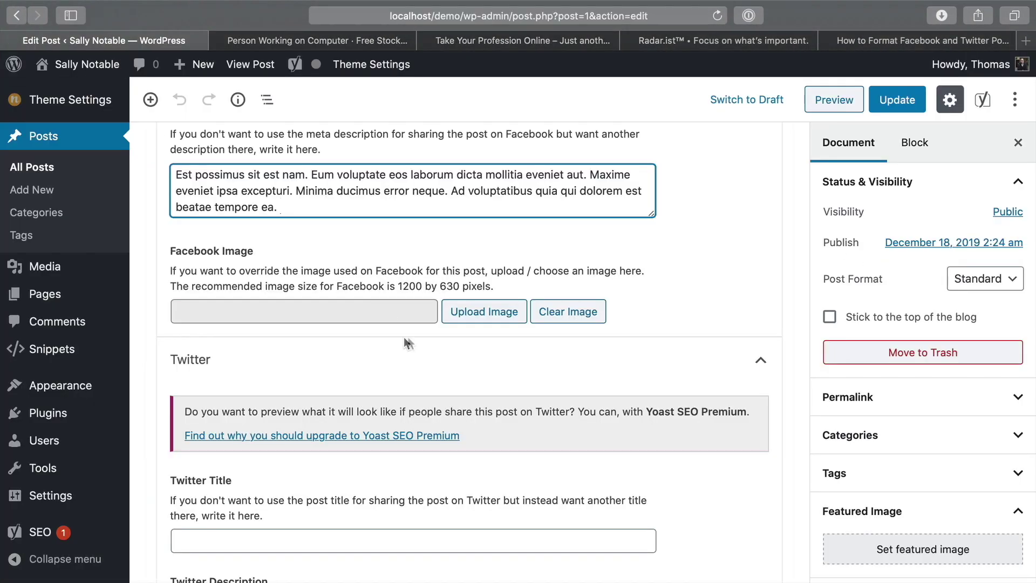
pyautogui.click(484, 311)
pyautogui.hotkey('ctrl', 'Left')
pyautogui.moveTo(890, 388); pyautogui.dragTo(564, 201)
pyautogui.hotkey('ctrl', 'Right')
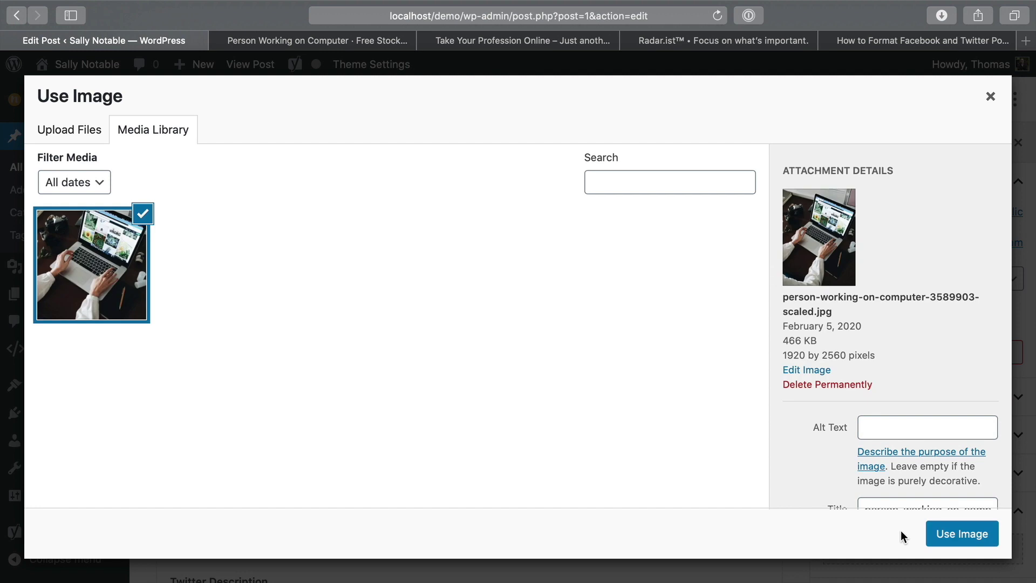
pyautogui.click(968, 534)
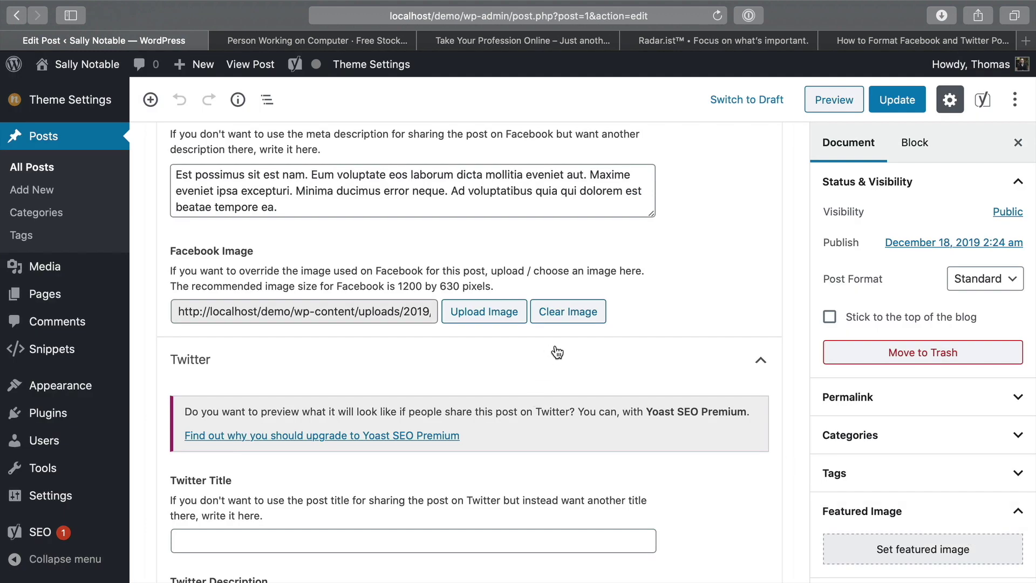
# - Review the filled-in Facebook fields and examine the Twitter title, description and image fields below them
pyautogui.scroll(5, 557, 353)
pyautogui.scroll(-3, 555, 349)
pyautogui.scroll(-6, 556, 345)
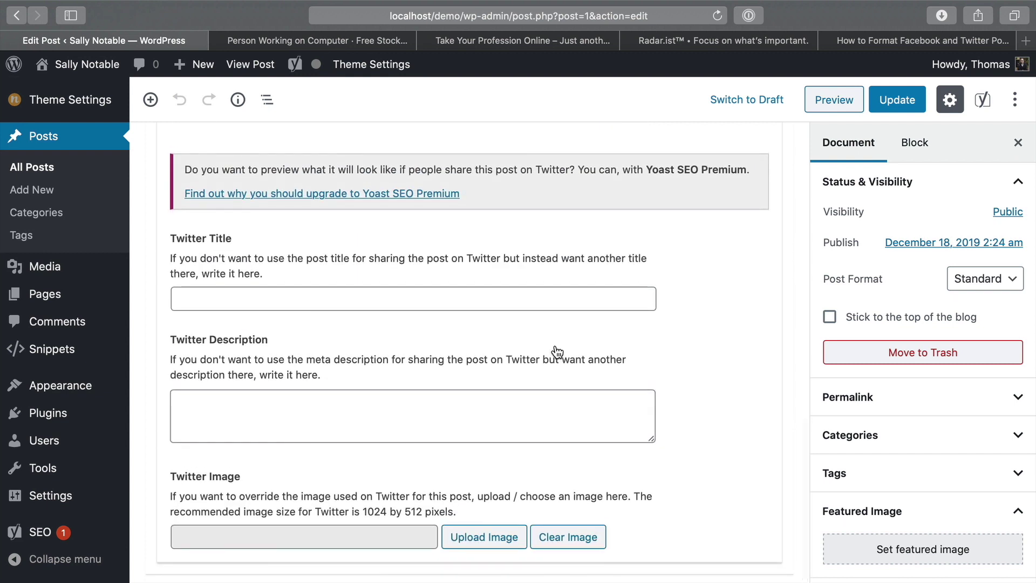
pyautogui.click(201, 292)
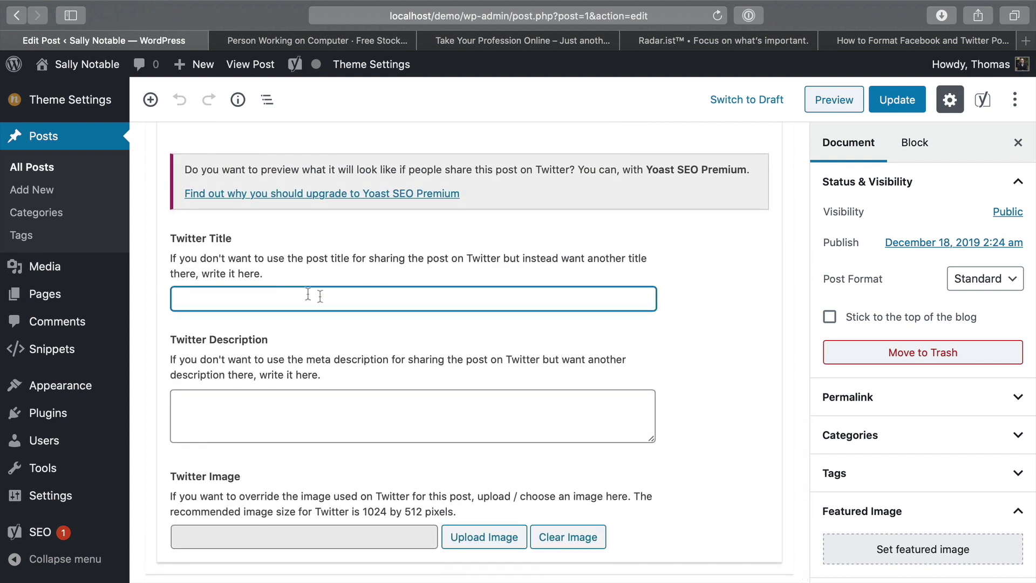
pyautogui.click(310, 435)
pyautogui.scroll(-2, 310, 435)
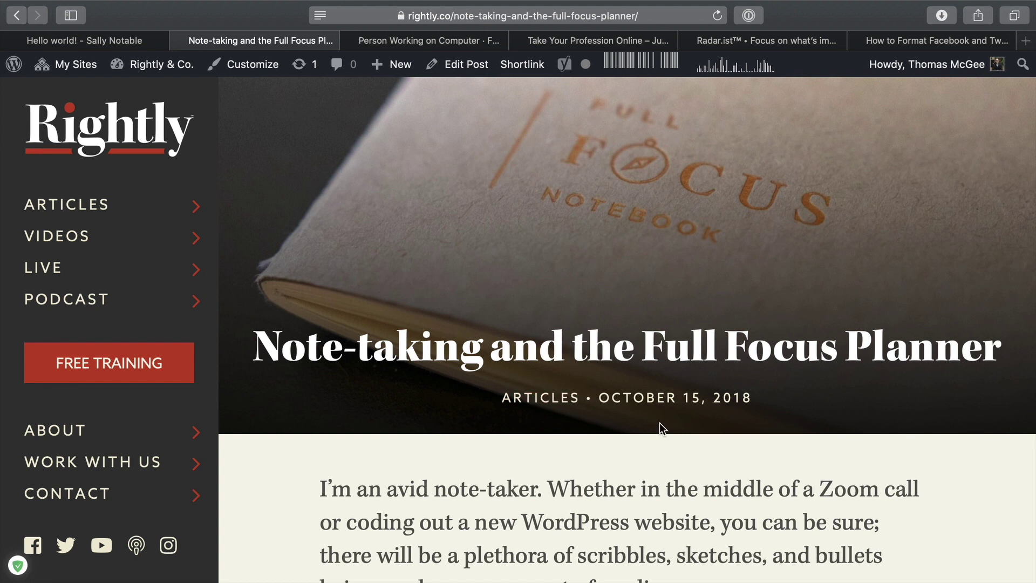
# - Open the live article "Note-taking and the Full Focus Planner" for editing in WordPress
pyautogui.scroll(-3, 724, 452)
pyautogui.scroll(3, 724, 452)
pyautogui.click(469, 66)
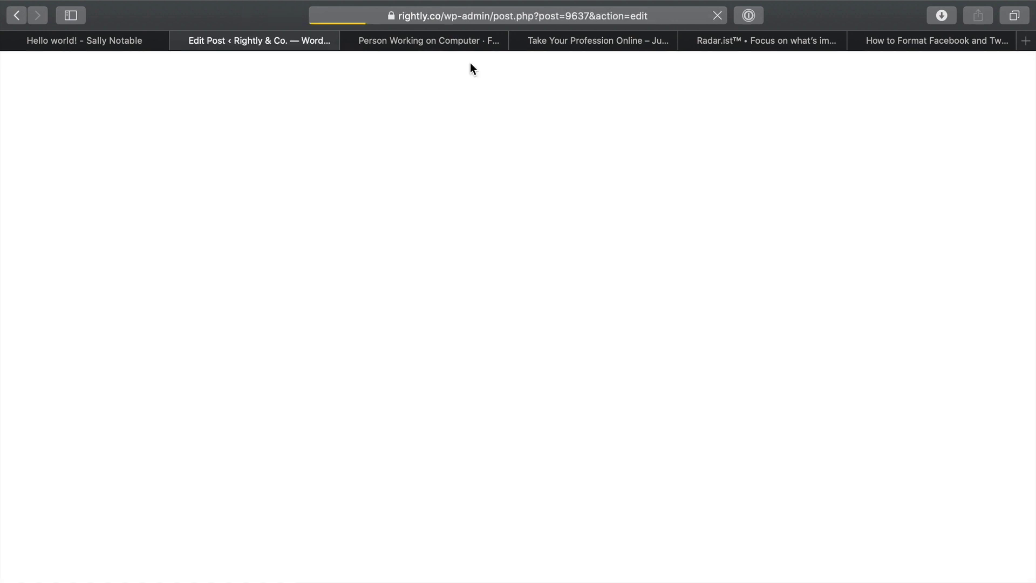
# - Open the article's social sharing settings in Yoast SEO and expand the Facebook section
pyautogui.scroll(-20, 547, 409)
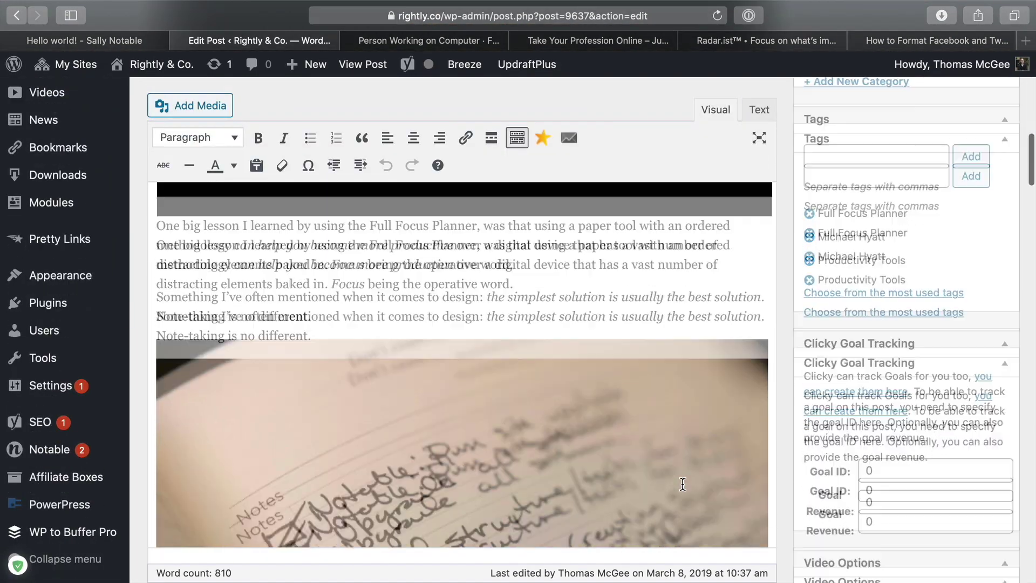
pyautogui.scroll(-10, 682, 483)
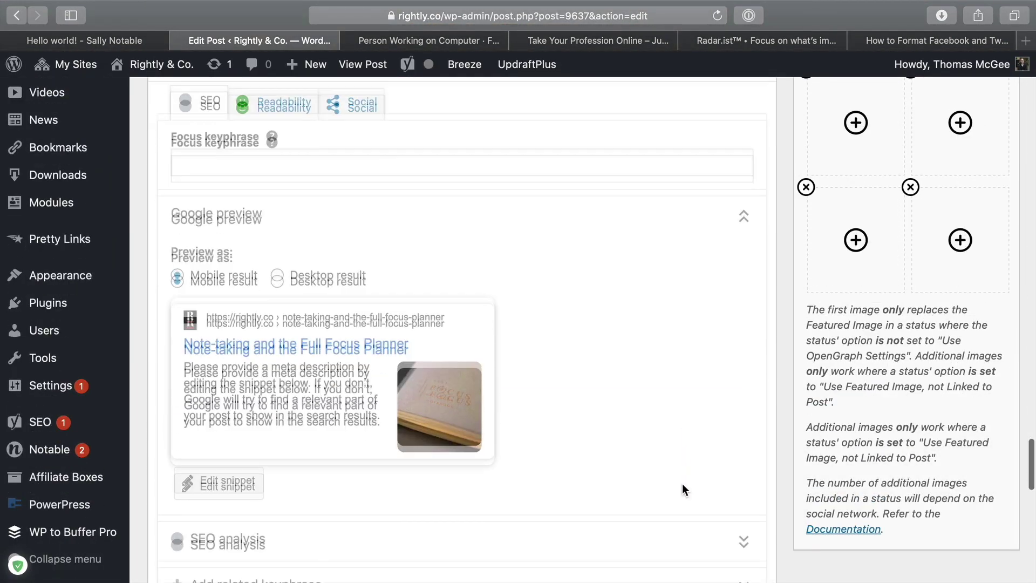
pyautogui.scroll(3, 682, 484)
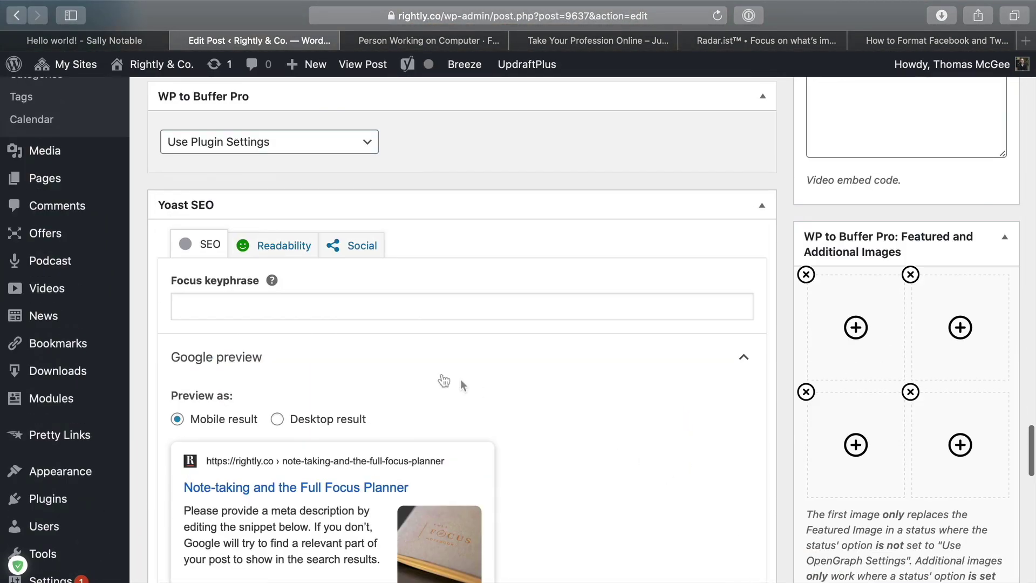
pyautogui.click(353, 247)
pyautogui.scroll(-2, 430, 348)
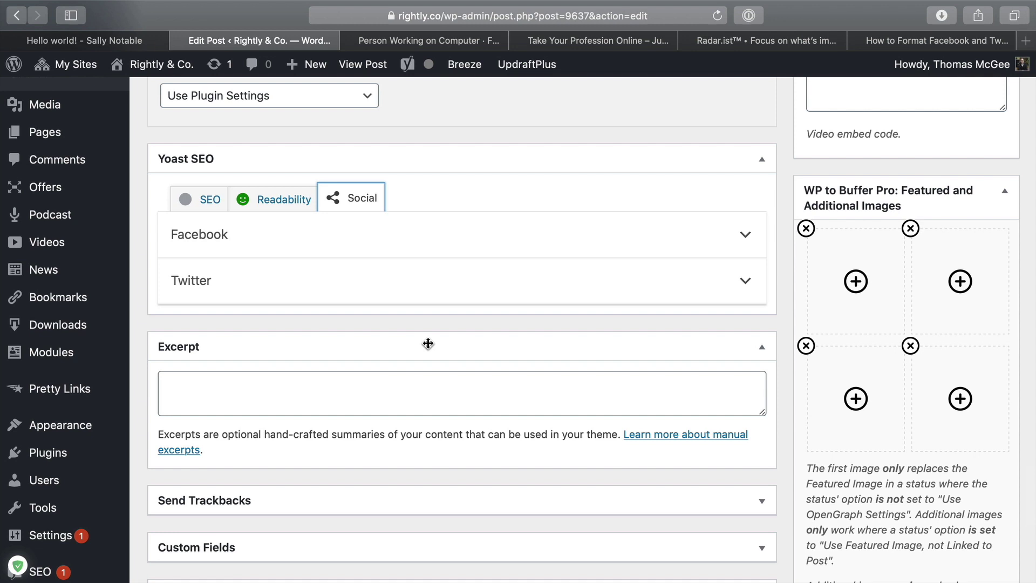
pyautogui.click(362, 242)
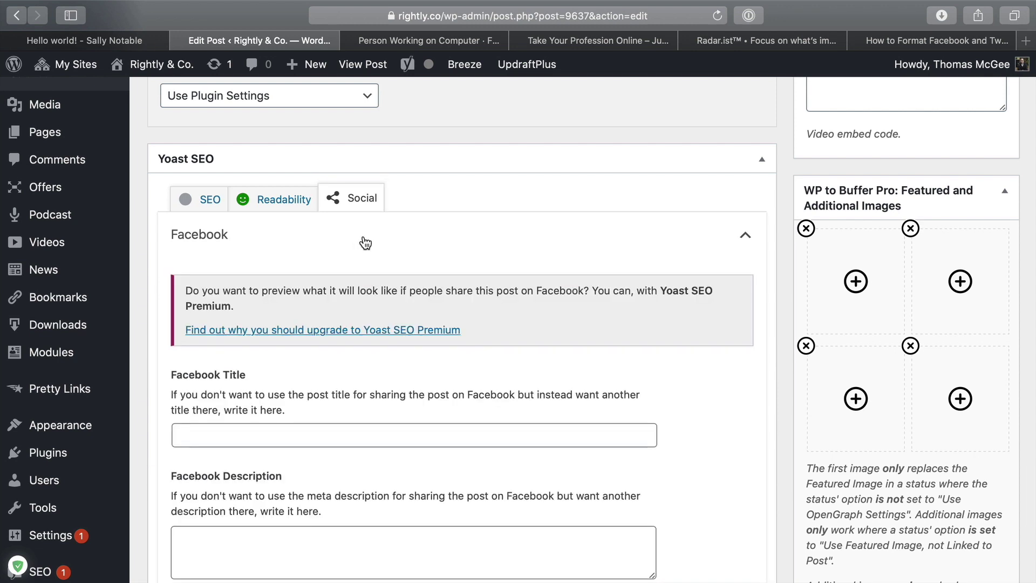
pyautogui.scroll(-5, 544, 396)
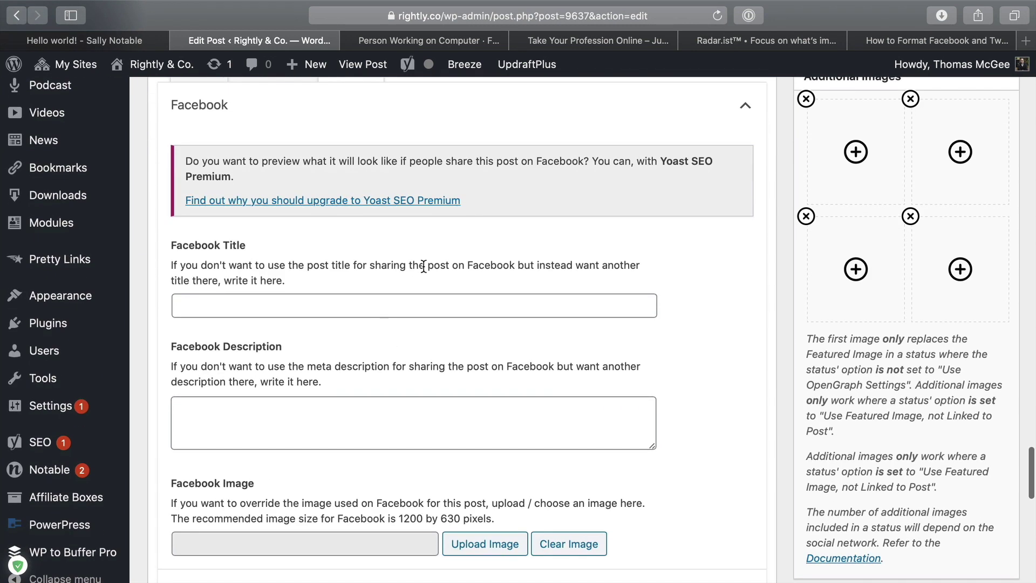
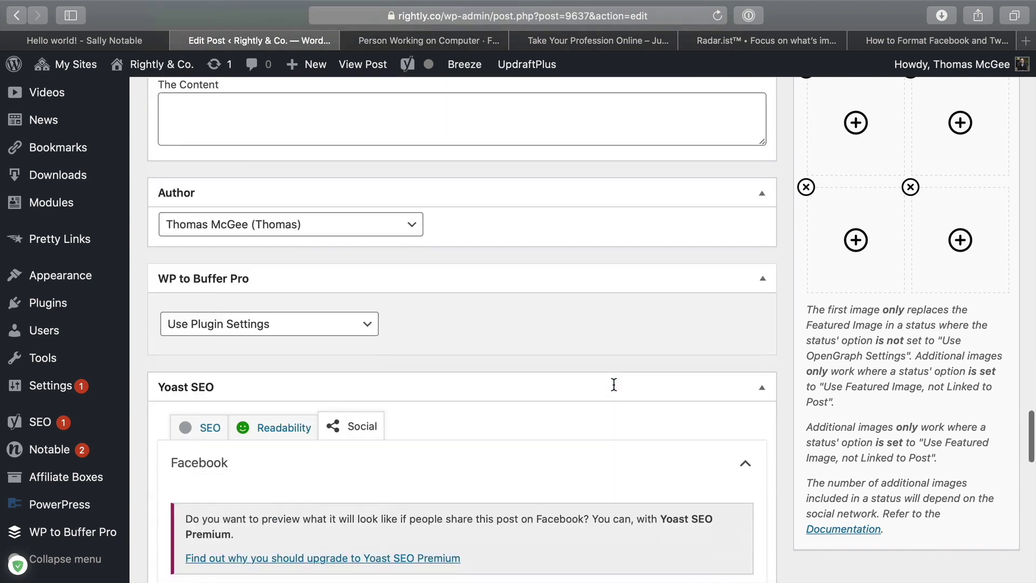
# - Set the Facebook title to "Tutorial: Note-taking and the Full Focus Planner"
pyautogui.click(454, 313)
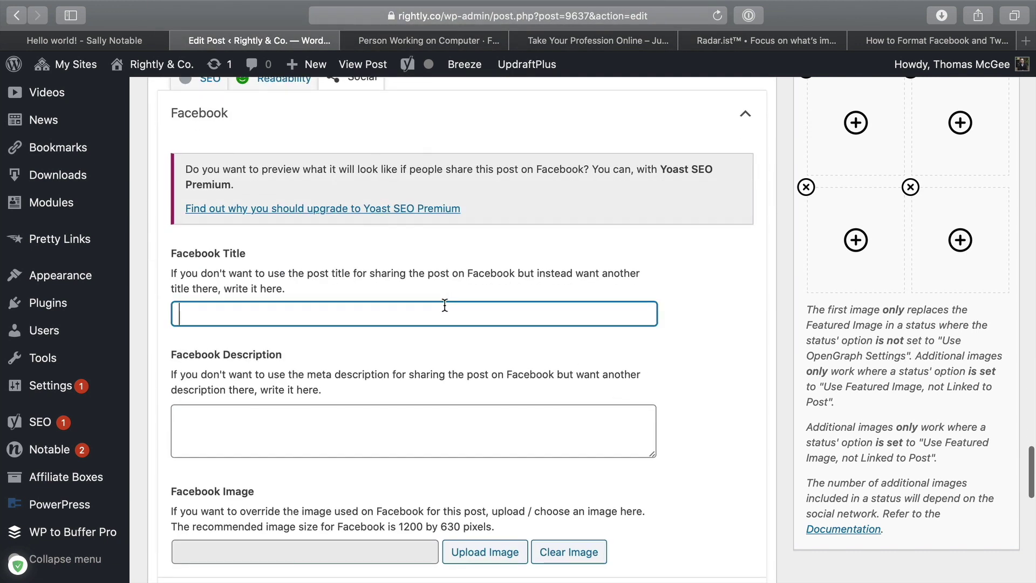
pyautogui.write('Note-taking and the Full Focus Planner')
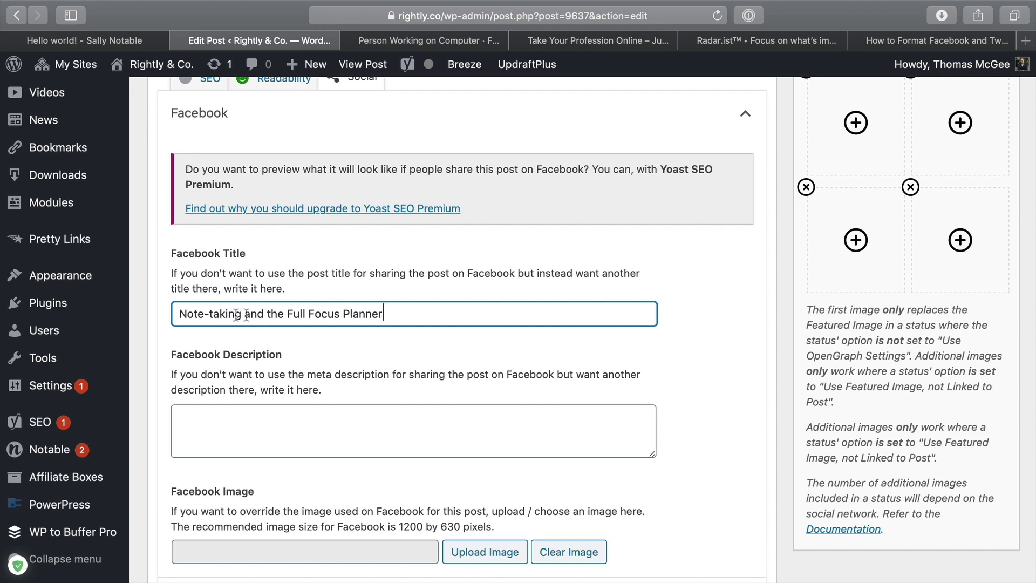
pyautogui.click(184, 319)
pyautogui.write('Tutorial')
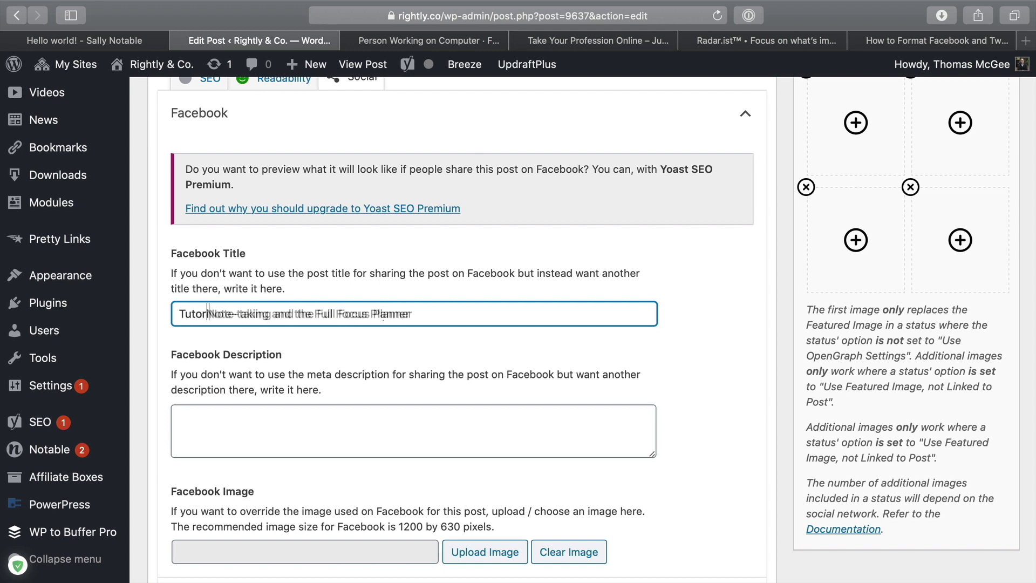
pyautogui.write(':')
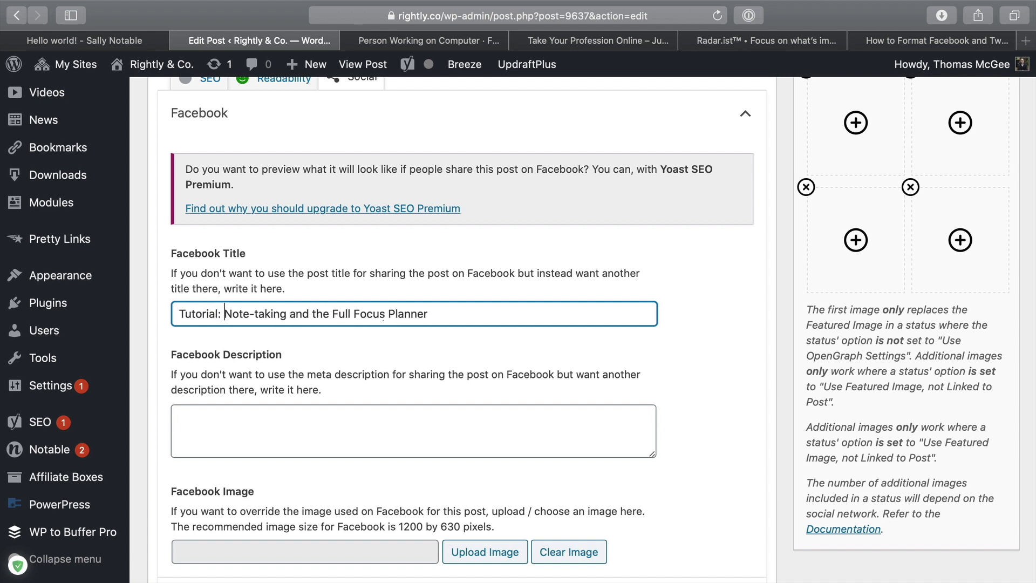
# - Set the Facebook description to "Learn the fundamentals of how to take notes alongside the use of your Full Focus Planner."
pyautogui.click(211, 443)
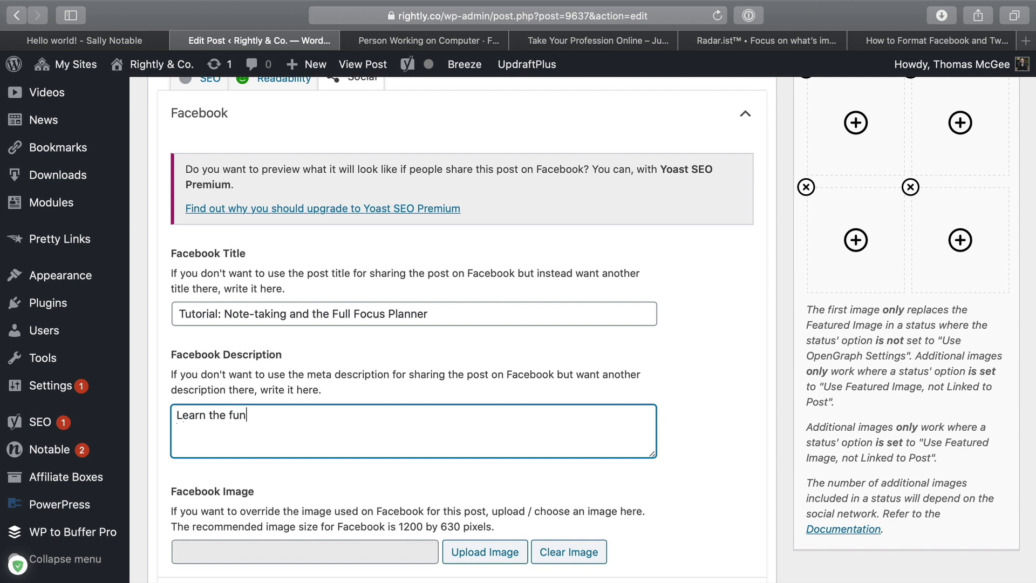
pyautogui.write('Learn the fundimentals of how to take notes alongside the use of your Full Focus Planner.')
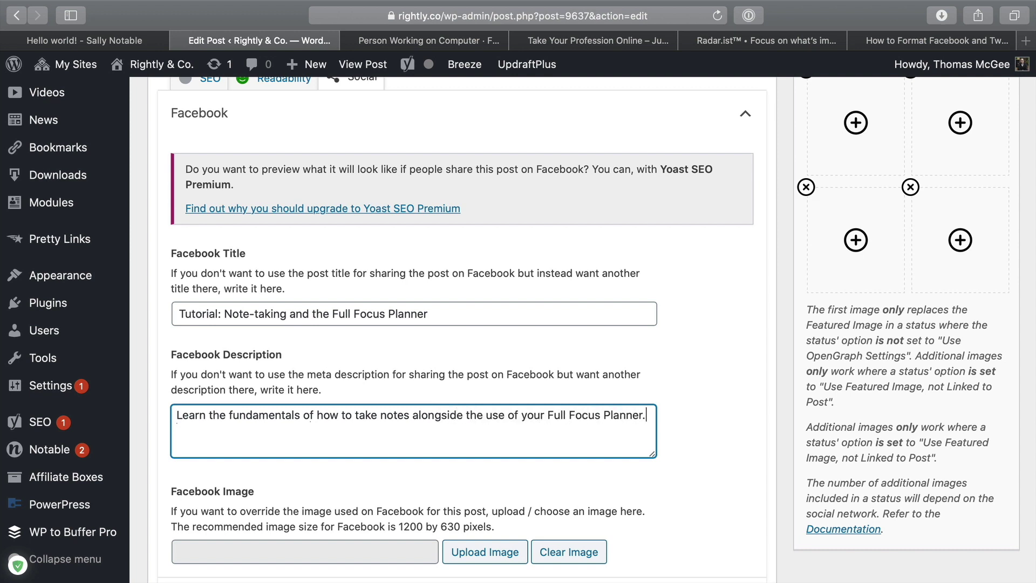
# - Search the media library for "notes" and "full", and use the Full Focus Notebook cover photo as the Facebook image
pyautogui.scroll(-2, 331, 420)
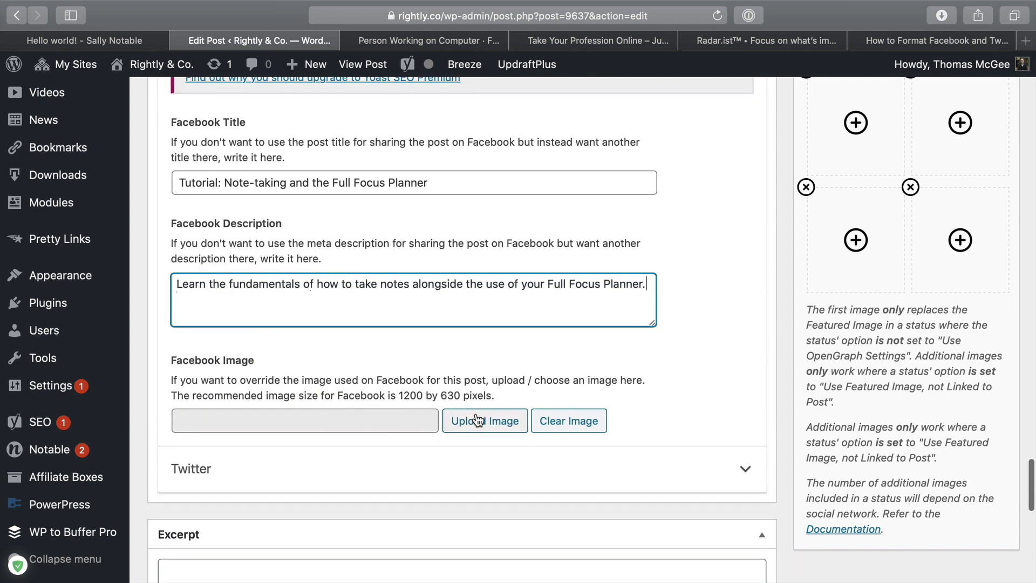
pyautogui.click(479, 421)
pyautogui.click(602, 181)
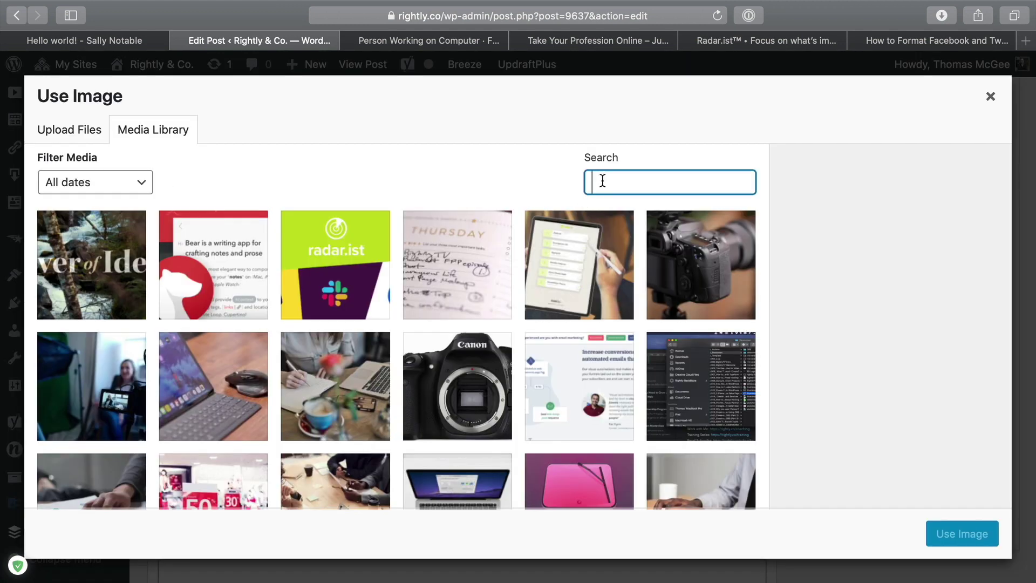
pyautogui.write('nots')
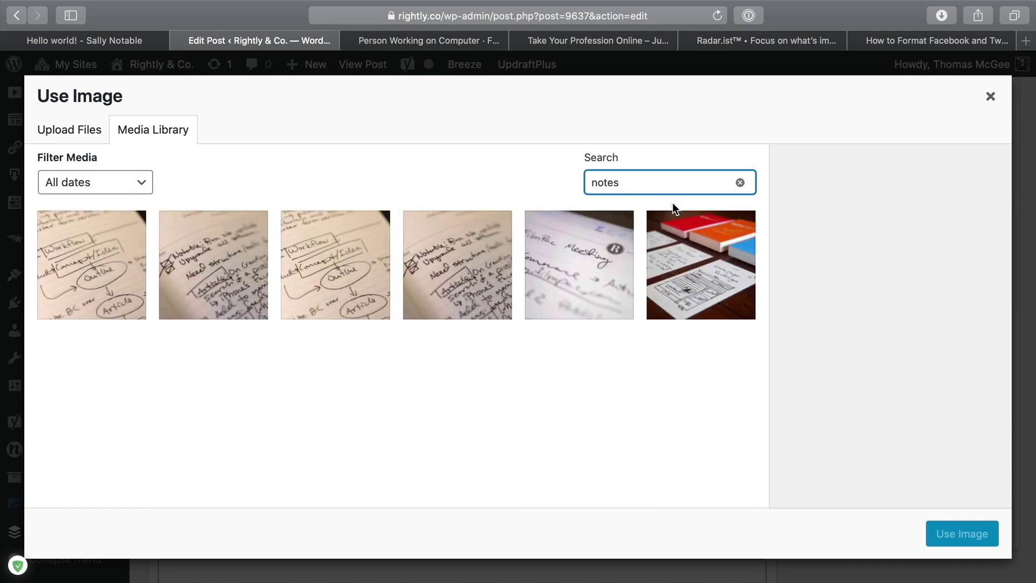
pyautogui.doubleClick(645, 182)
pyautogui.write('full')
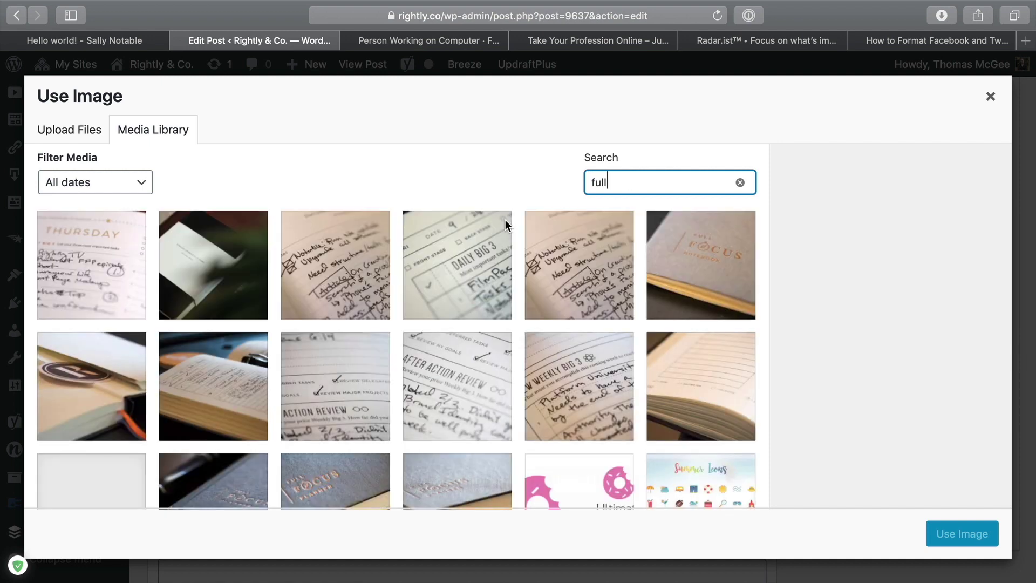
pyautogui.scroll(-3, 381, 269)
pyautogui.scroll(-3, 381, 269)
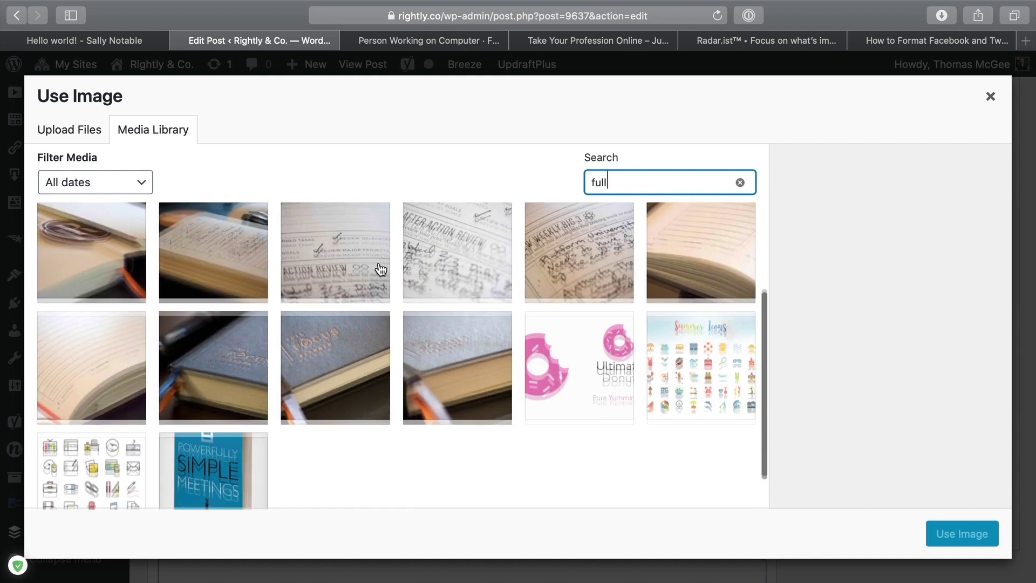
pyautogui.scroll(4, 380, 269)
pyautogui.click(710, 250)
pyautogui.click(951, 537)
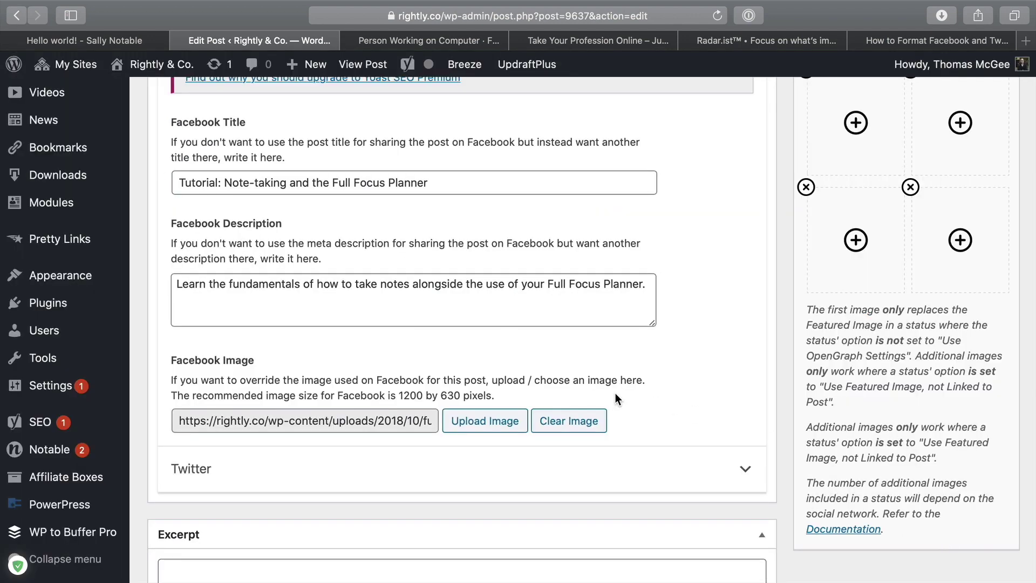
# - Update the published article to save its Facebook sharing settings
pyautogui.scroll(-1, 616, 393)
pyautogui.scroll(20, 615, 393)
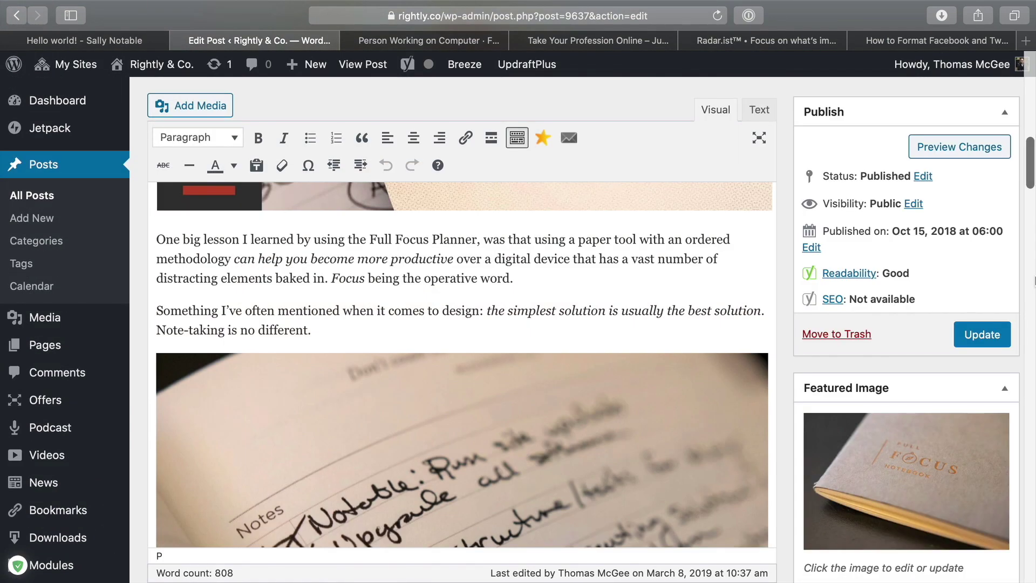
pyautogui.click(982, 342)
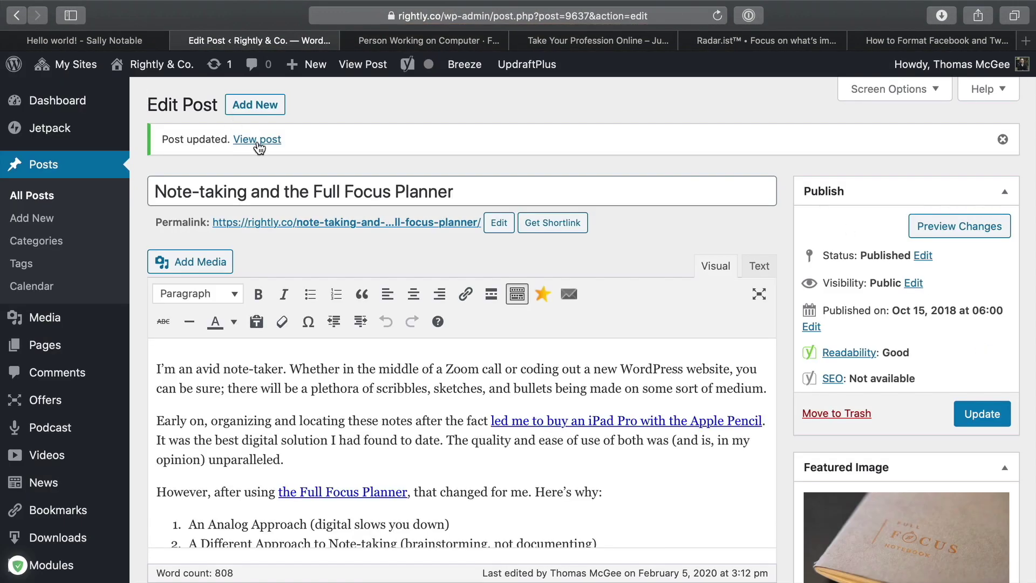
# - View the updated article on the live site and copy its web address
pyautogui.click(257, 141)
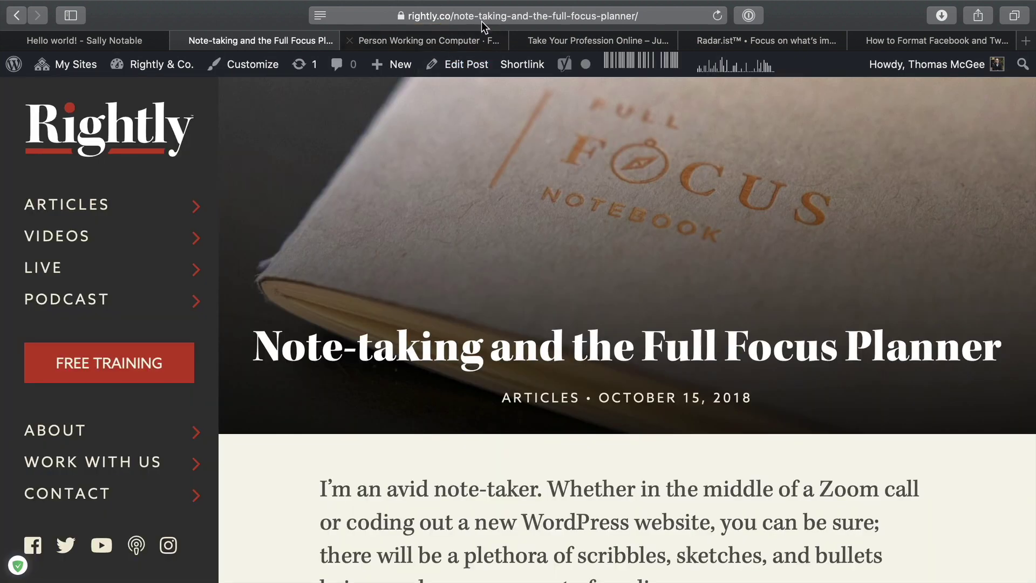
pyautogui.click(478, 18)
pyautogui.press('super+c')
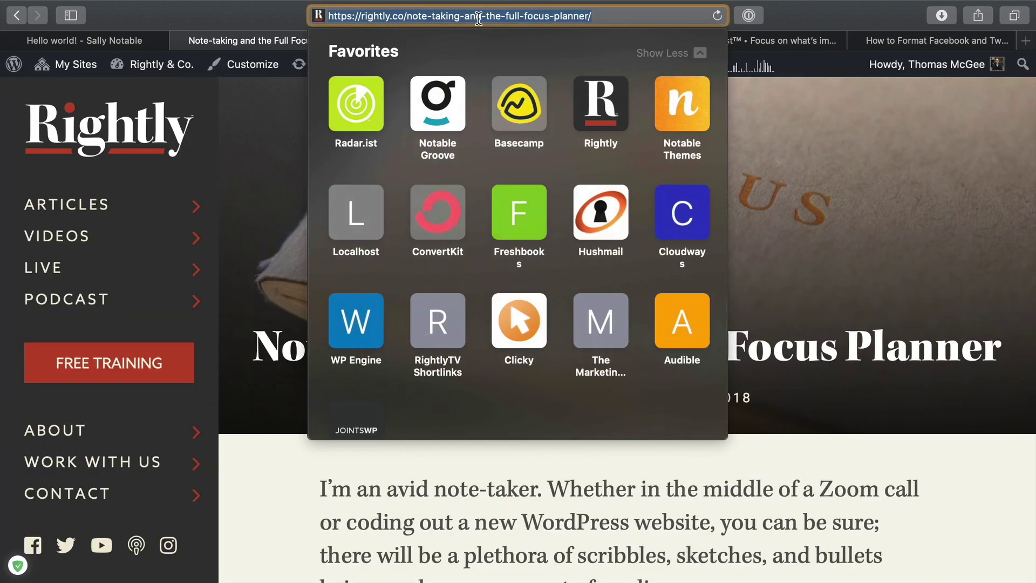
# - Open facebook.com in a new browser tab, go to the personal profile, and place the tab beside the article's tab
pyautogui.press('super+t')
pyautogui.write('facebook.com')
pyautogui.press('Return')
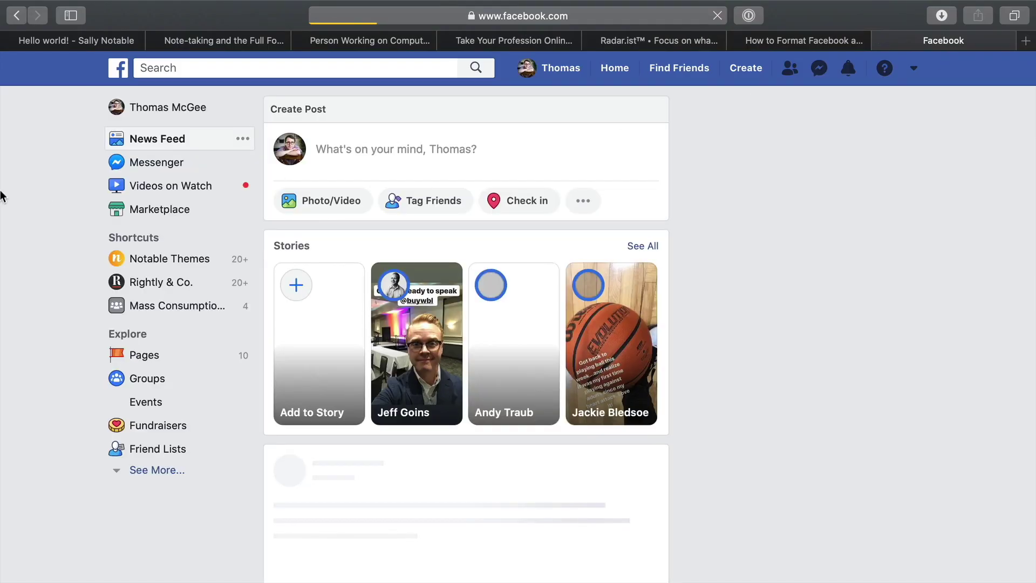
pyautogui.click(167, 107)
pyautogui.moveTo(925, 39); pyautogui.dragTo(342, 46)
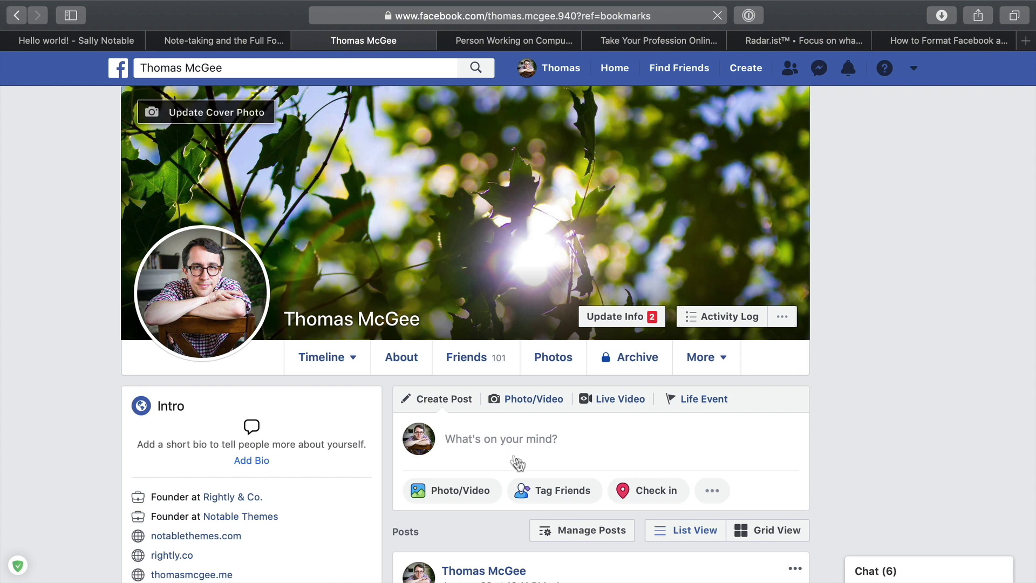
# - Draft a Facebook post reading "Hello!" followed by the copied article link, and review the generated link preview
pyautogui.click(522, 420)
pyautogui.write('Hello')
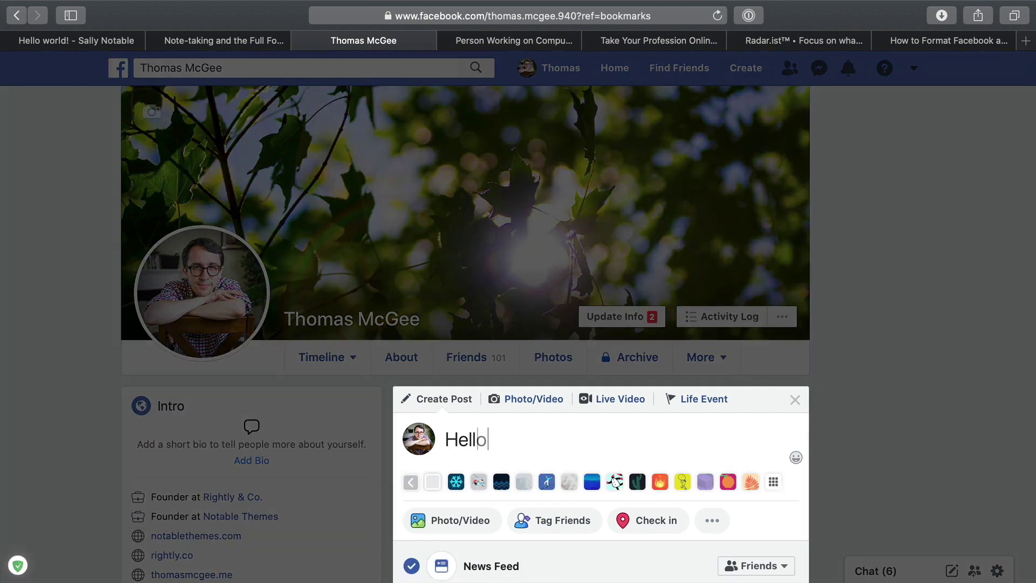
pyautogui.write('!')
pyautogui.press('super+v')
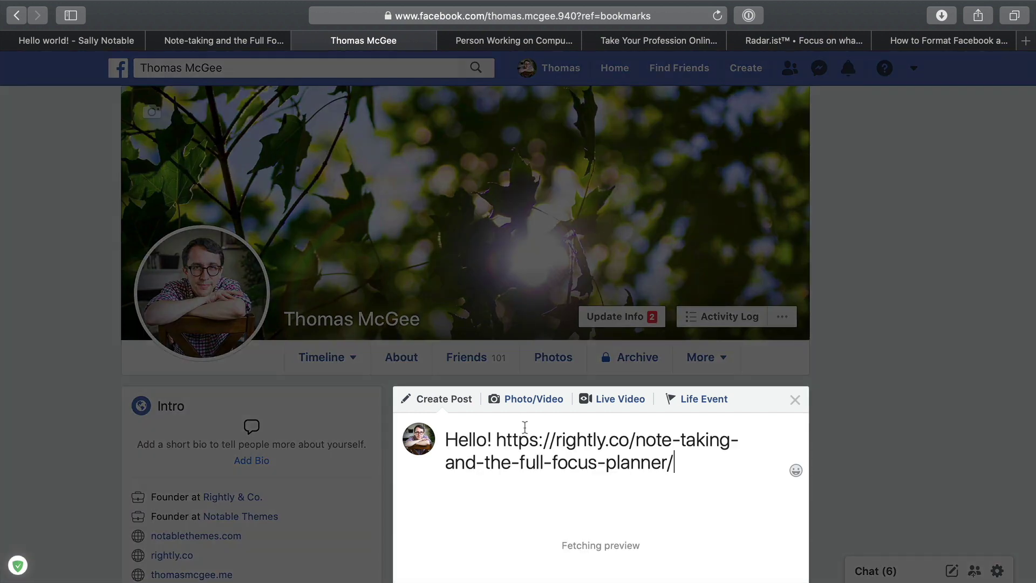
pyautogui.scroll(-6, 679, 381)
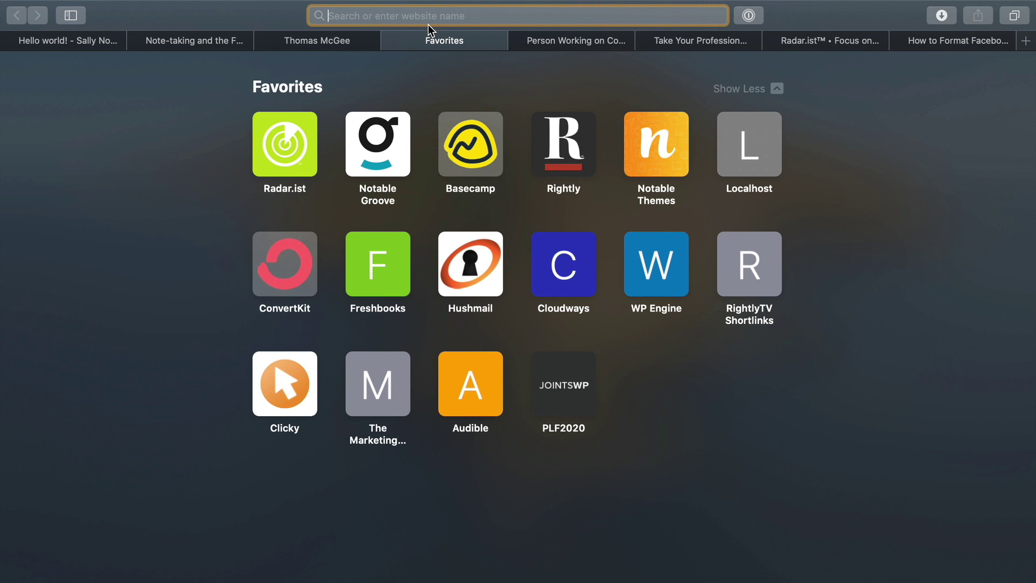
# - Search the web for "refresh facebook share image" and open the Sharing Debugger from Facebook for Developers
pyautogui.write('facebook.com')
pyautogui.press('super+a')
pyautogui.press('BackSpace')
pyautogui.write('refresh')
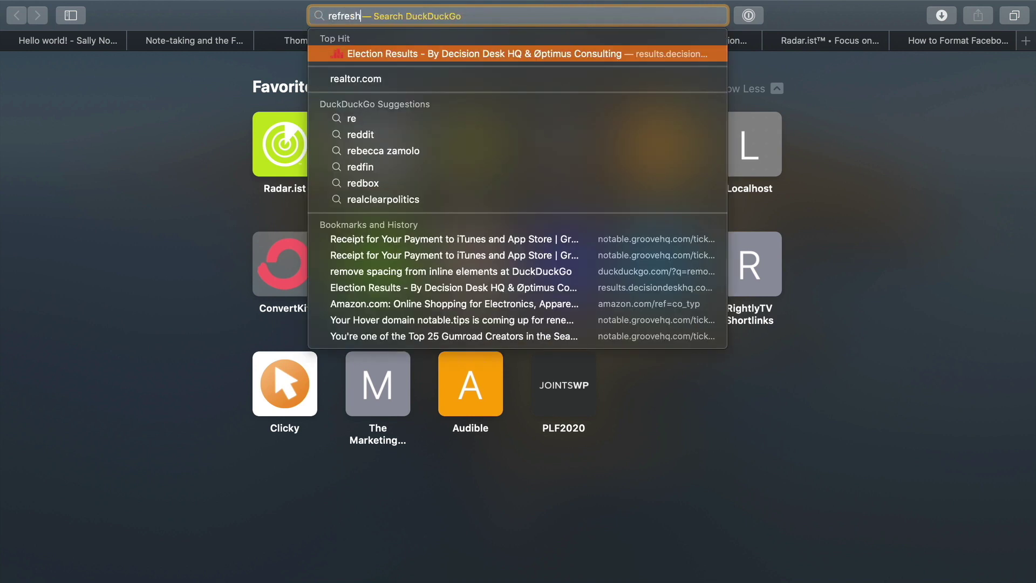
pyautogui.write(' facebook share')
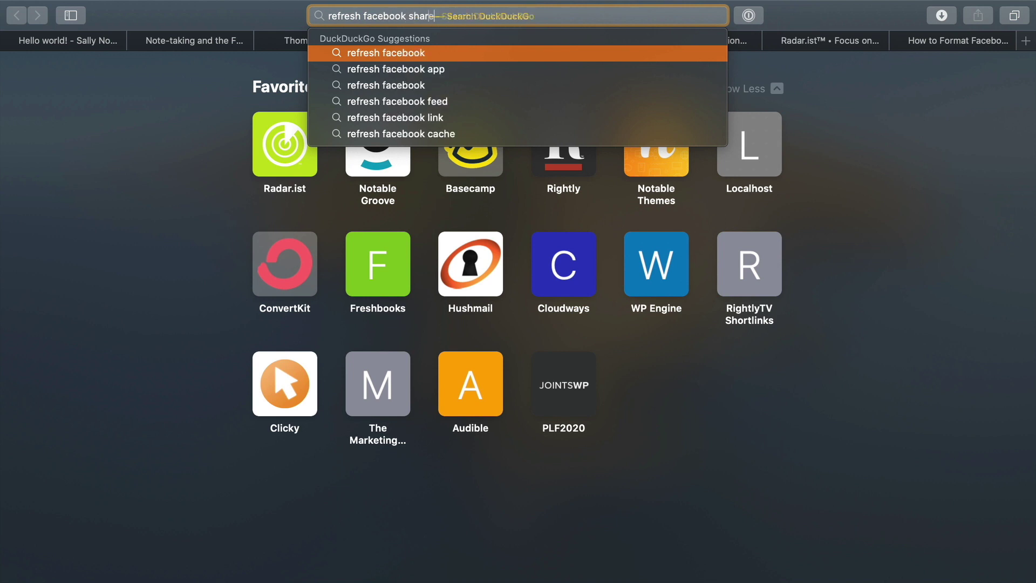
pyautogui.write(' image')
pyautogui.press('Return')
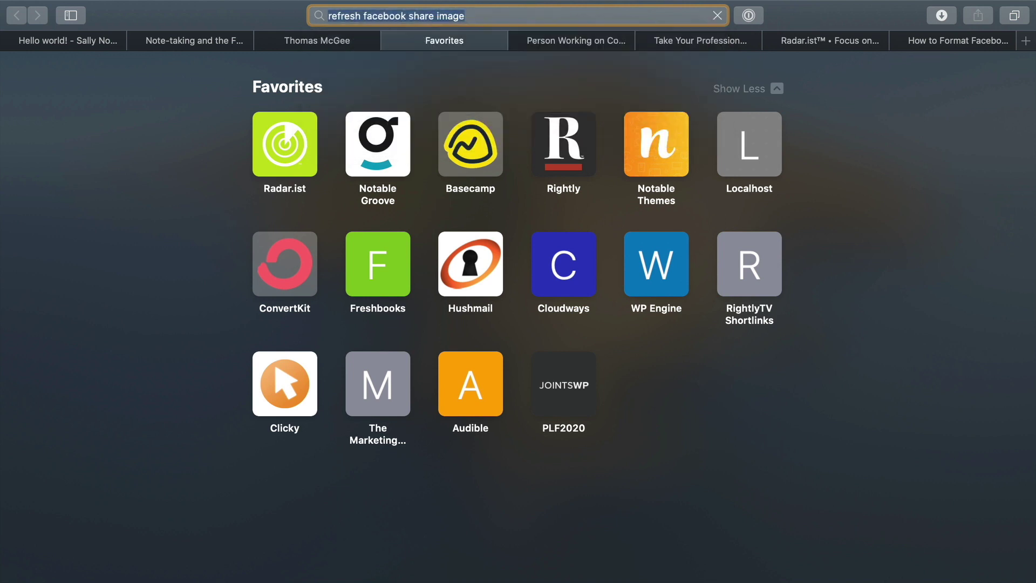
pyautogui.press('super+l')
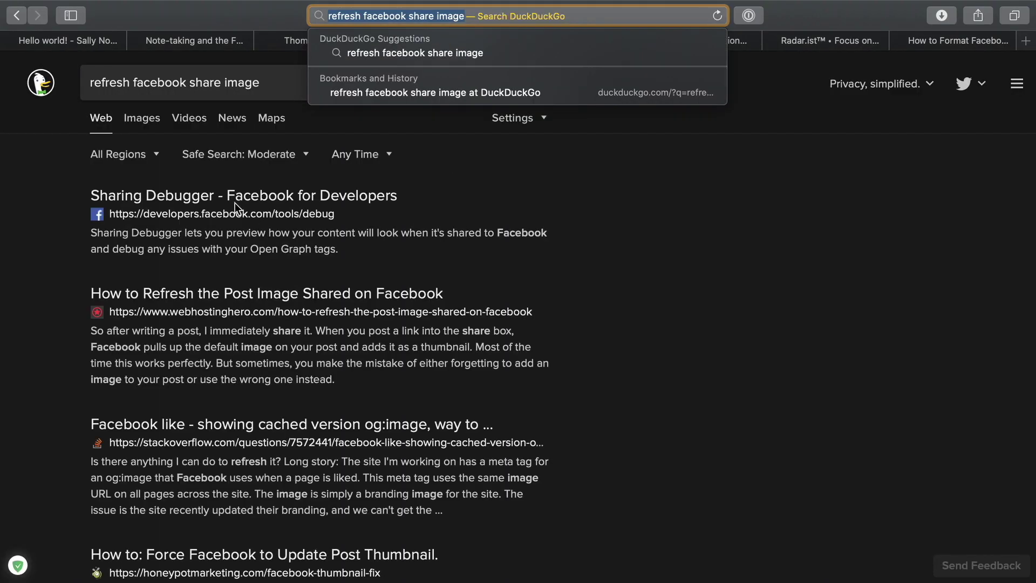
pyautogui.click(234, 202)
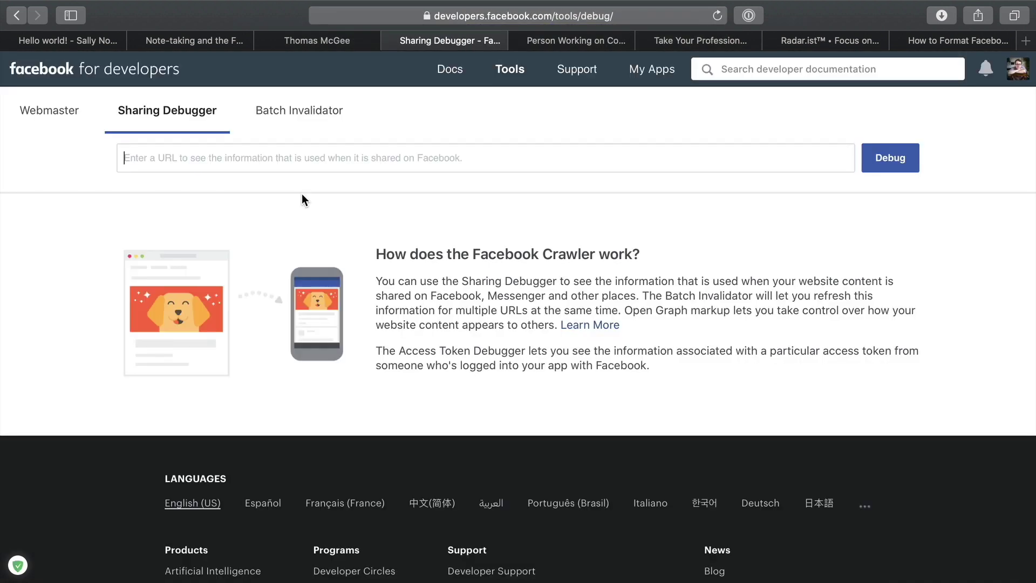
pyautogui.press('super+v')
pyautogui.press('Return')
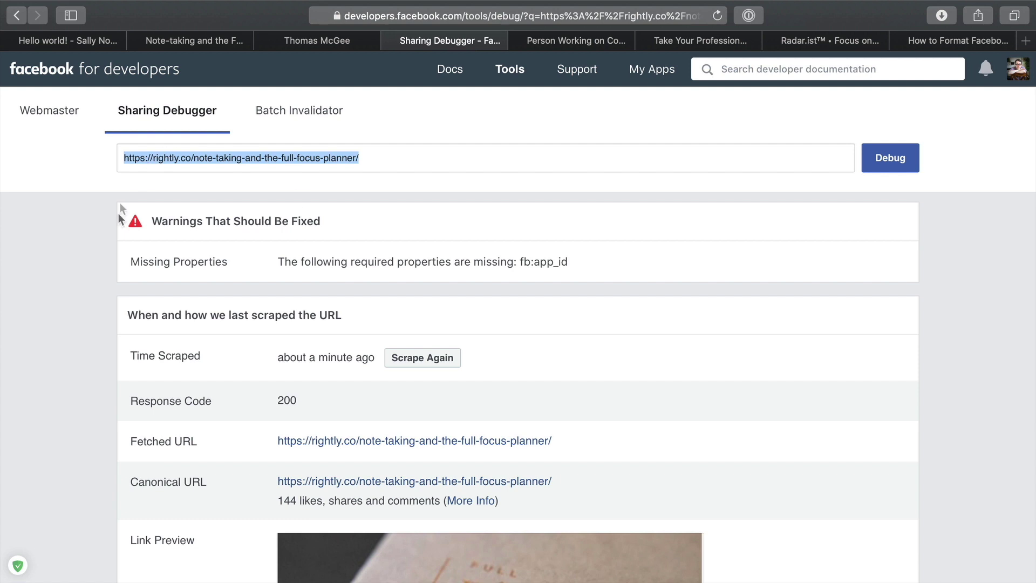
pyautogui.scroll(-3, 124, 286)
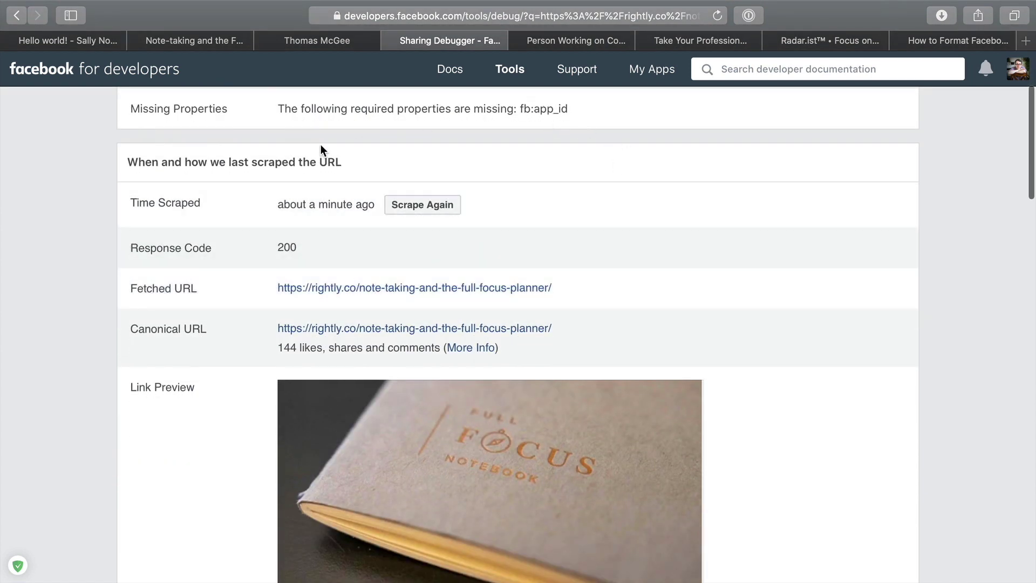
pyautogui.scroll(2, 115, 233)
pyautogui.scroll(-3, 115, 233)
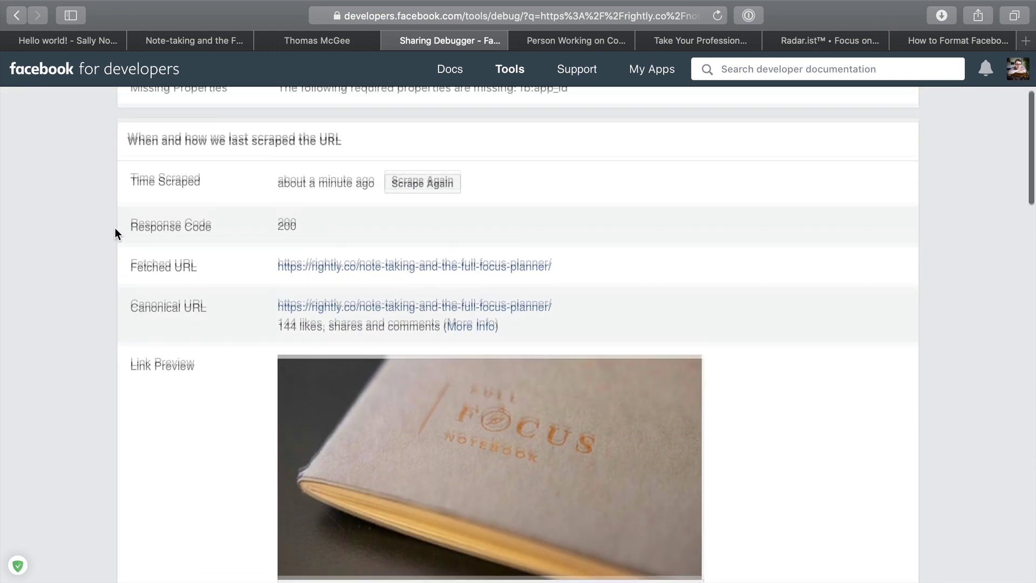
pyautogui.scroll(4, 439, 301)
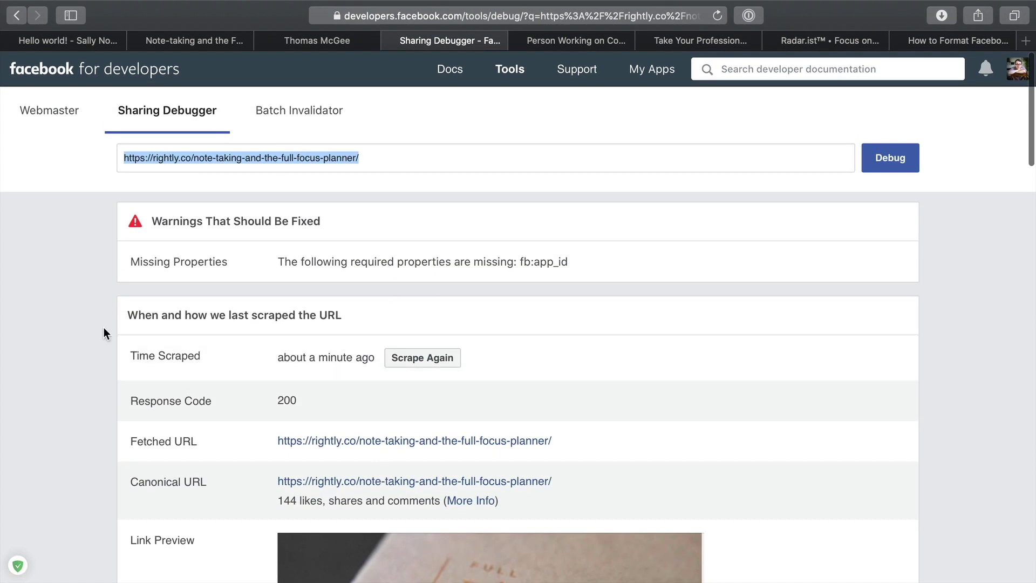
pyautogui.scroll(-3, 104, 327)
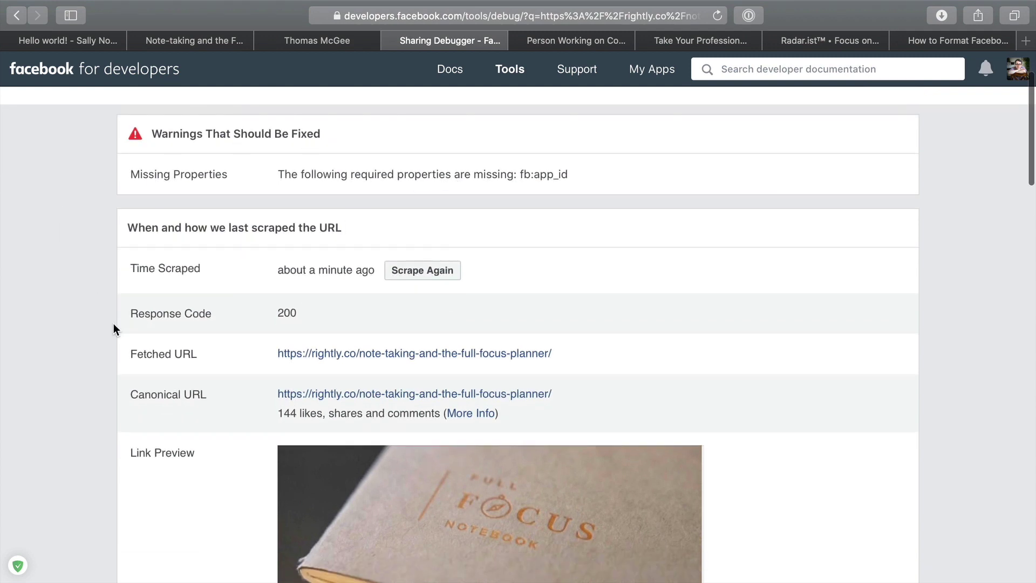
pyautogui.scroll(-3, 115, 330)
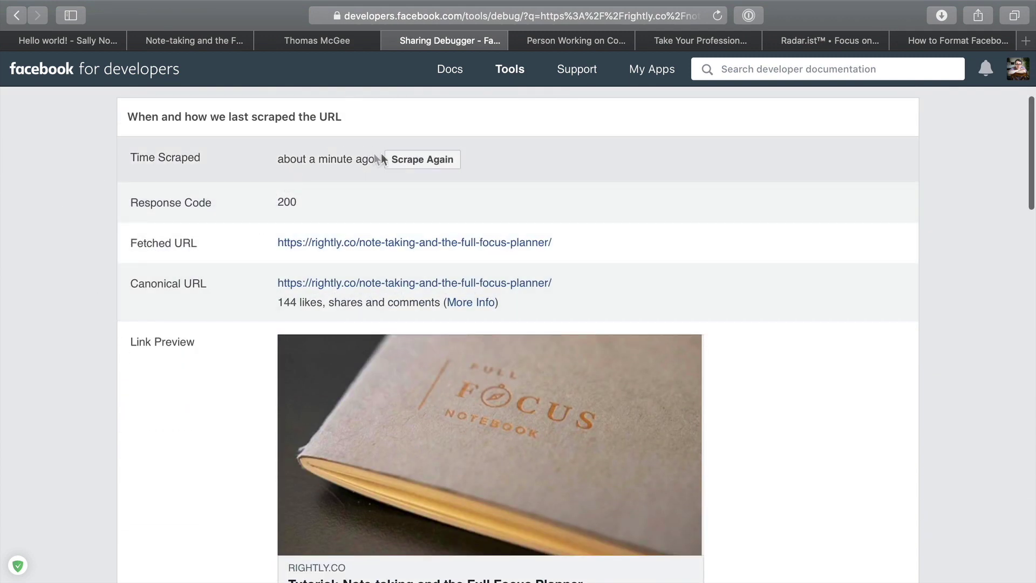
pyautogui.click(431, 170)
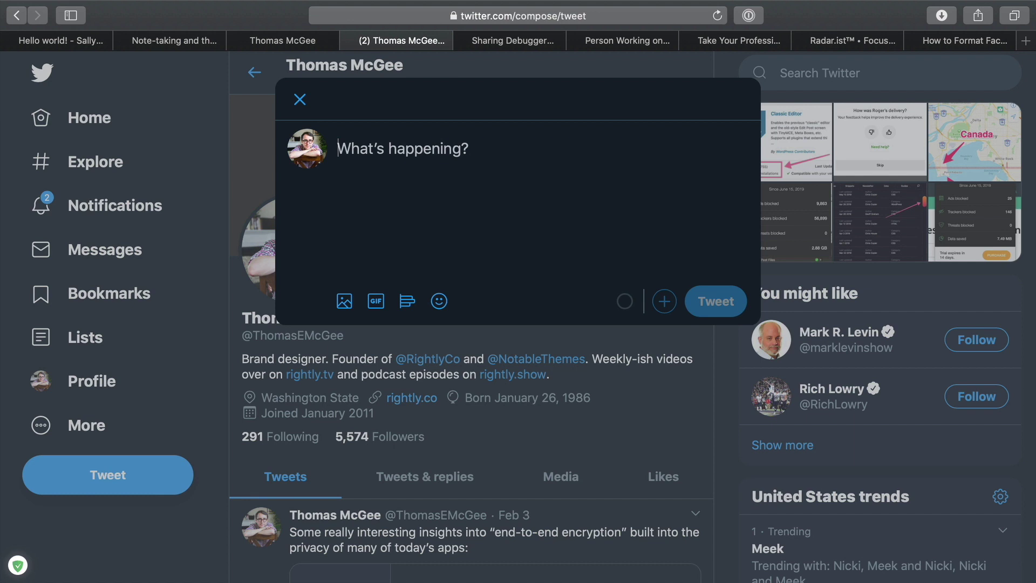
# - Post a tweet reading "Here’s how I take notes alongside the Full Focus Planner." with the article's link, and look for it on the profile
pyautogui.write('Hre')
pyautogui.press('BackSpace')
pyautogui.press('BackSpace')
pyautogui.press('BackSpace')
pyautogui.write('Here’s how')
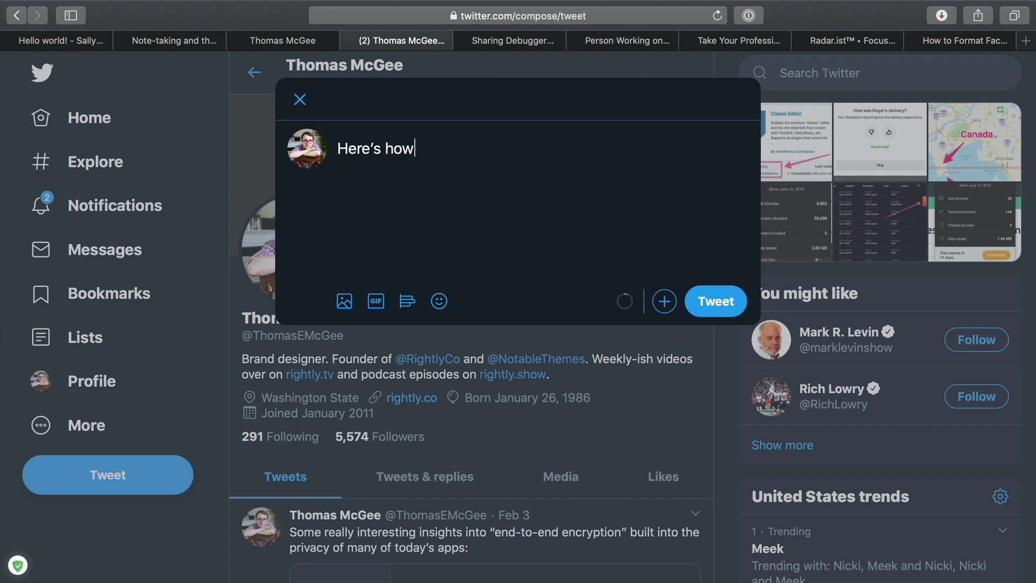
pyautogui.write(' I take notes alongside the Full Focus Planner.')
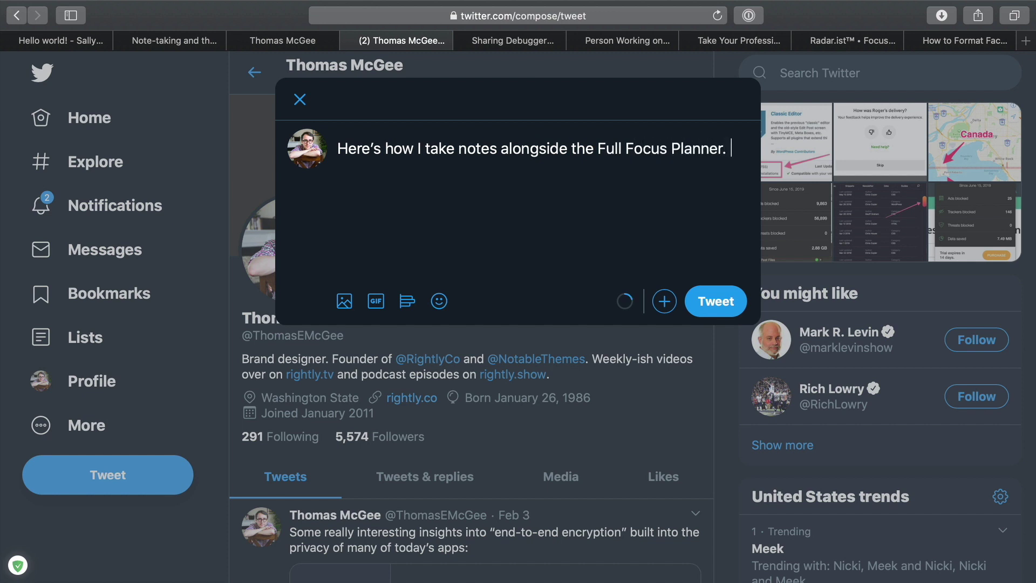
pyautogui.write('https://rightly.co/note-taking-and-the-full-focus-planner/')
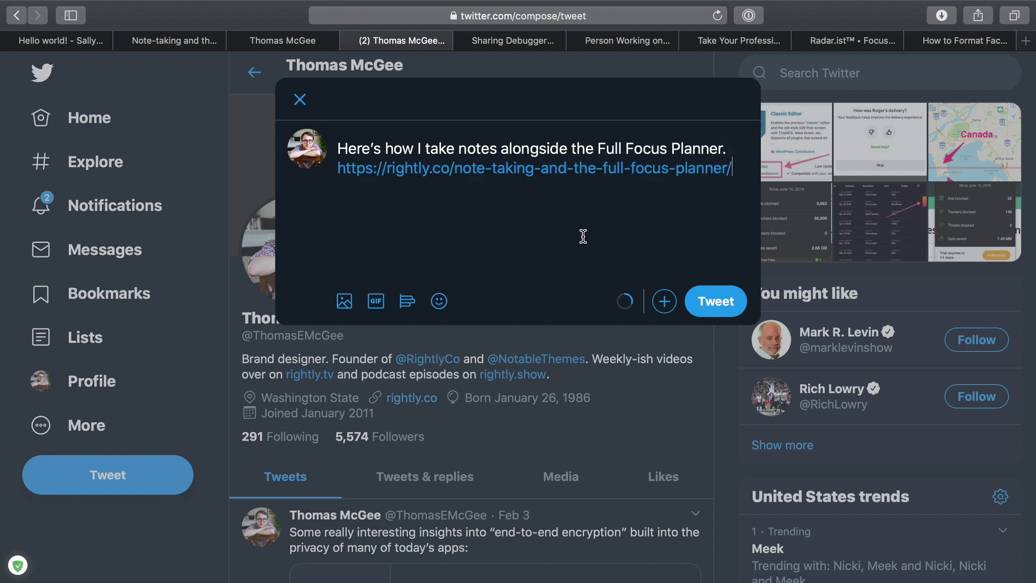
pyautogui.click(711, 303)
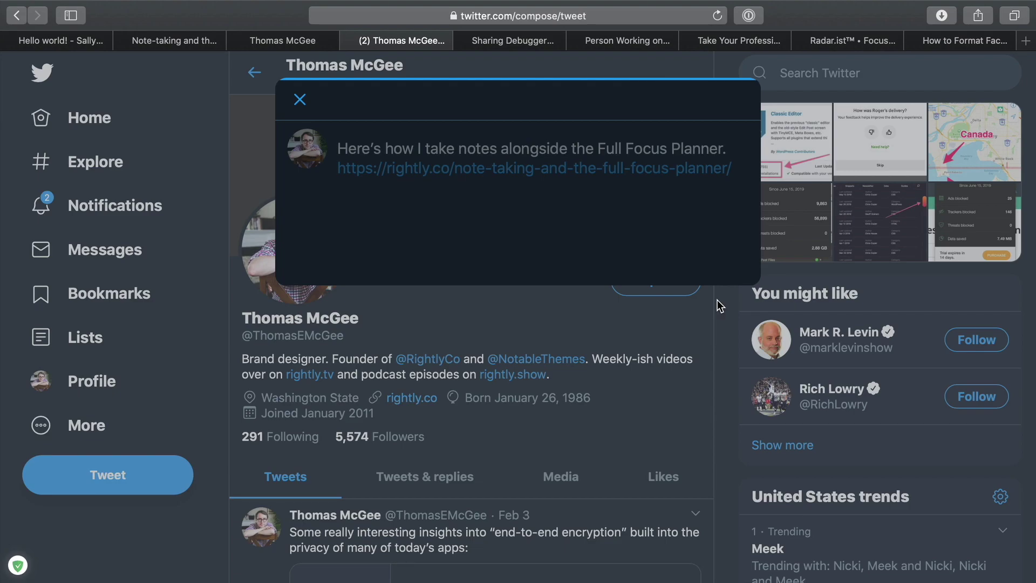
pyautogui.scroll(-4, 745, 277)
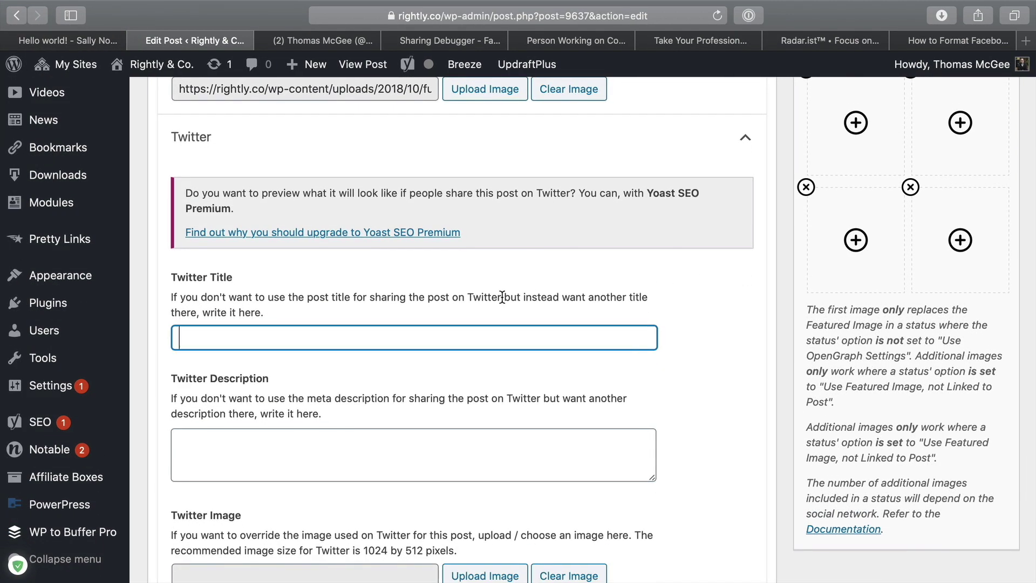
# - Set the article's Twitter title to "Tutorial: Note-taking and the Full Focus Planner" and copy the Facebook description into the Twitter description
pyautogui.scroll(2, 502, 297)
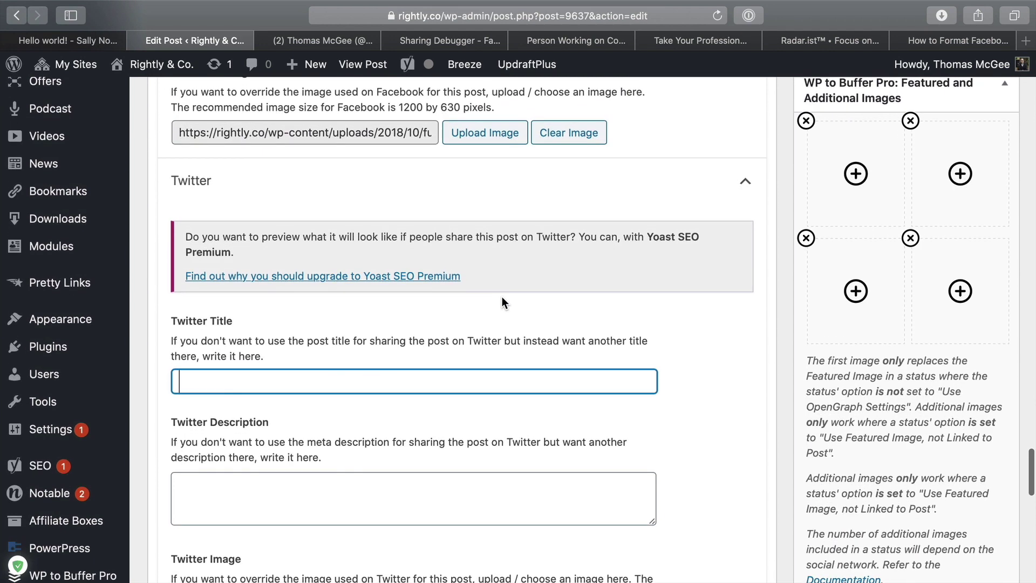
pyautogui.write('Tutorial: Note-taking and the Full Focus Planner')
pyautogui.scroll(4, 449, 382)
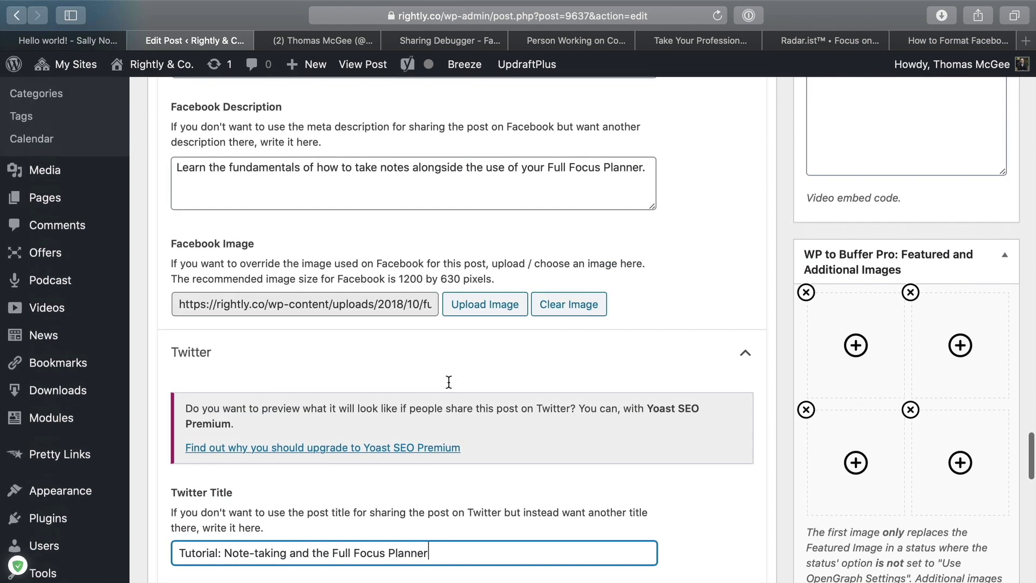
pyautogui.tripleClick(414, 183)
pyautogui.press('super+c')
pyautogui.scroll(-6, 415, 183)
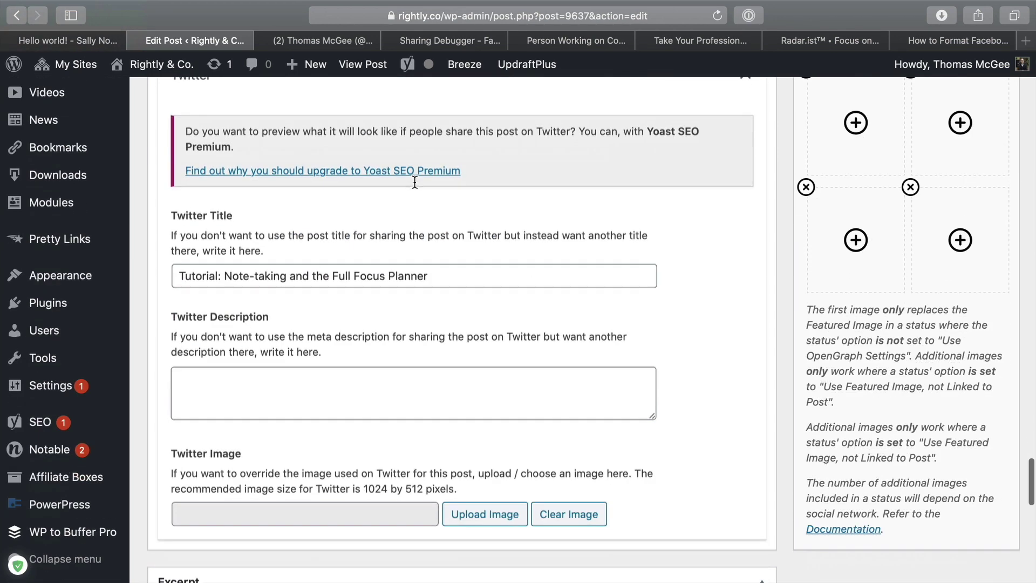
pyautogui.click(299, 398)
pyautogui.press('super+v')
# - Search the media library for "full" and use full-focus-notebook.jpg as the Twitter image
pyautogui.click(484, 520)
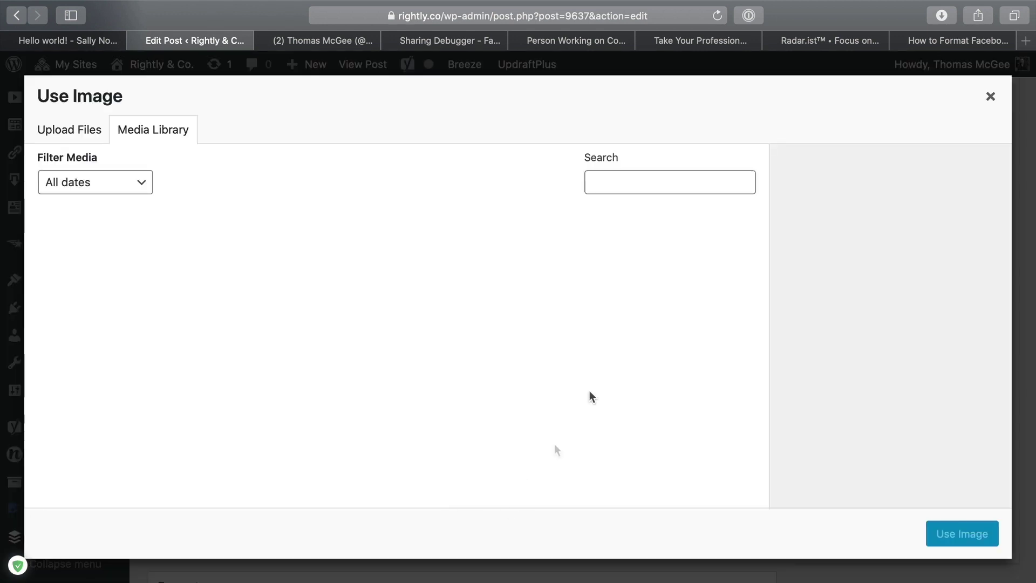
pyautogui.click(694, 179)
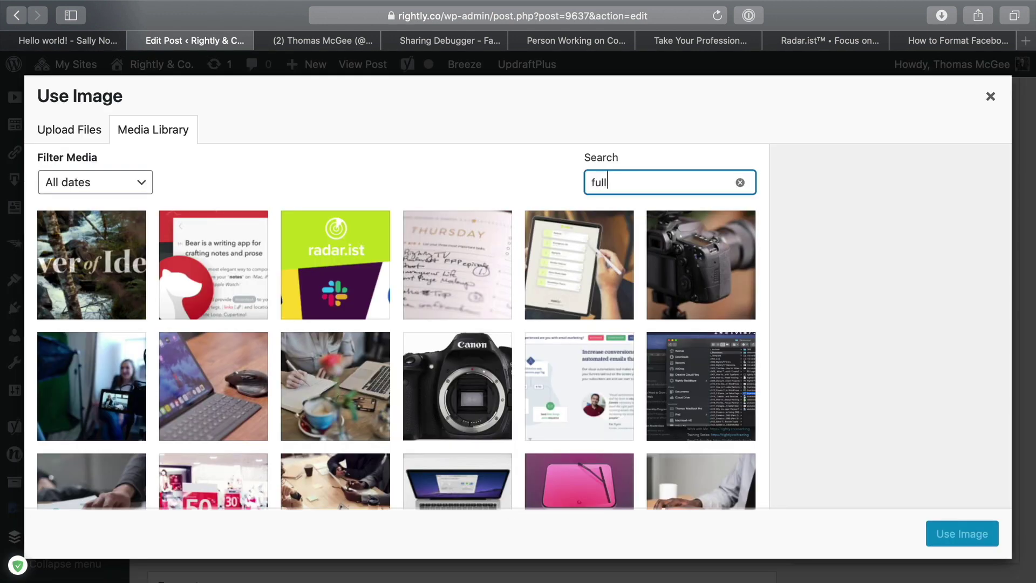
pyautogui.click(672, 308)
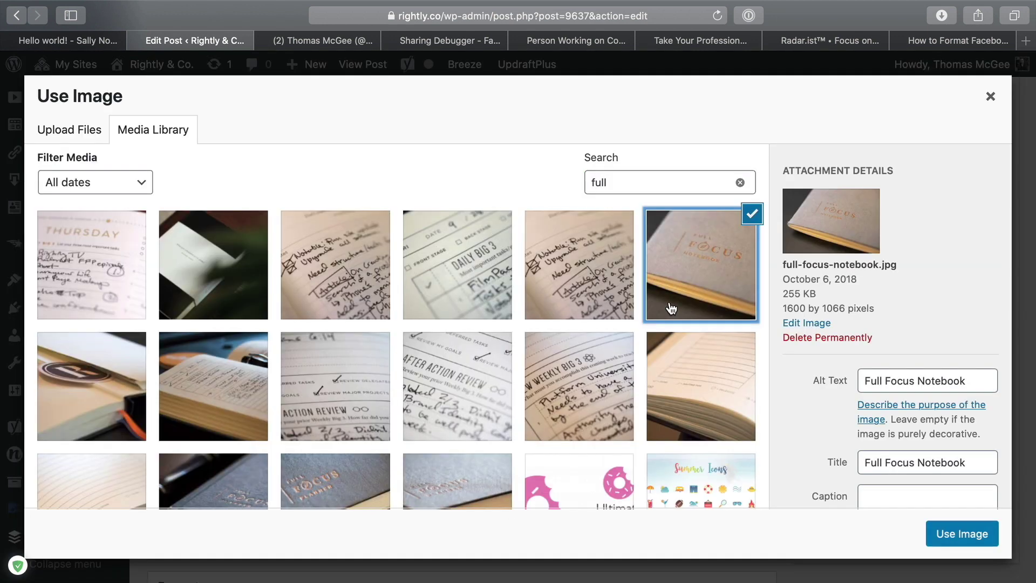
pyautogui.click(998, 535)
pyautogui.scroll(-3, 702, 423)
pyautogui.scroll(2, 641, 410)
# - Update the published article to save its Twitter settings and purge the site cache with Breeze
pyautogui.scroll(20, 641, 410)
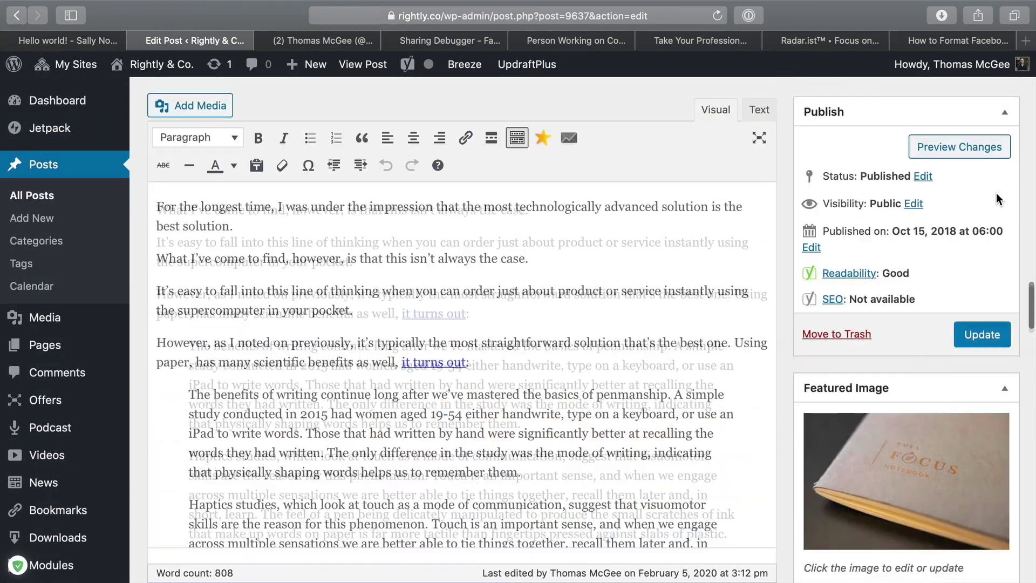
pyautogui.click(983, 333)
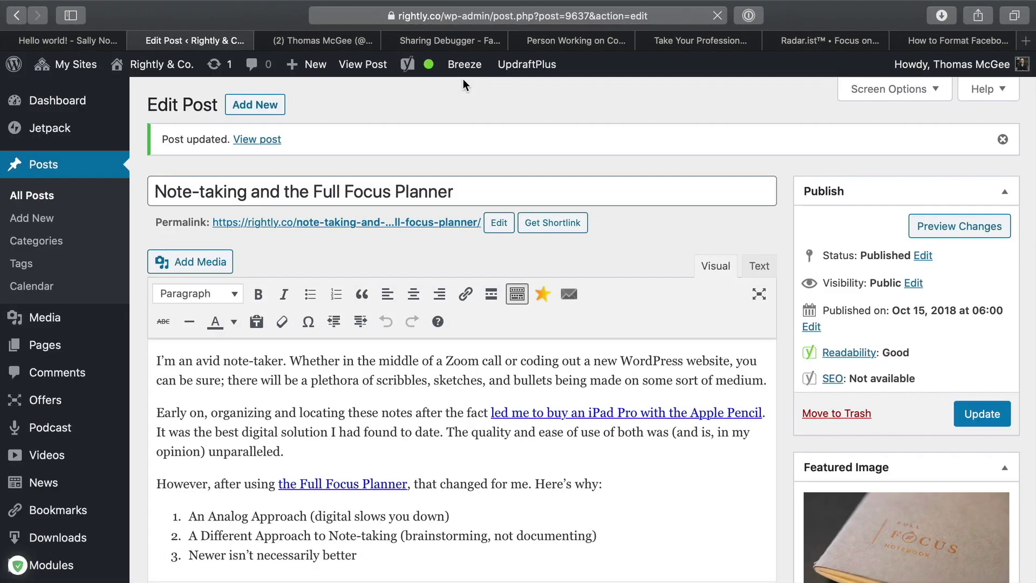
pyautogui.moveTo(464, 67)
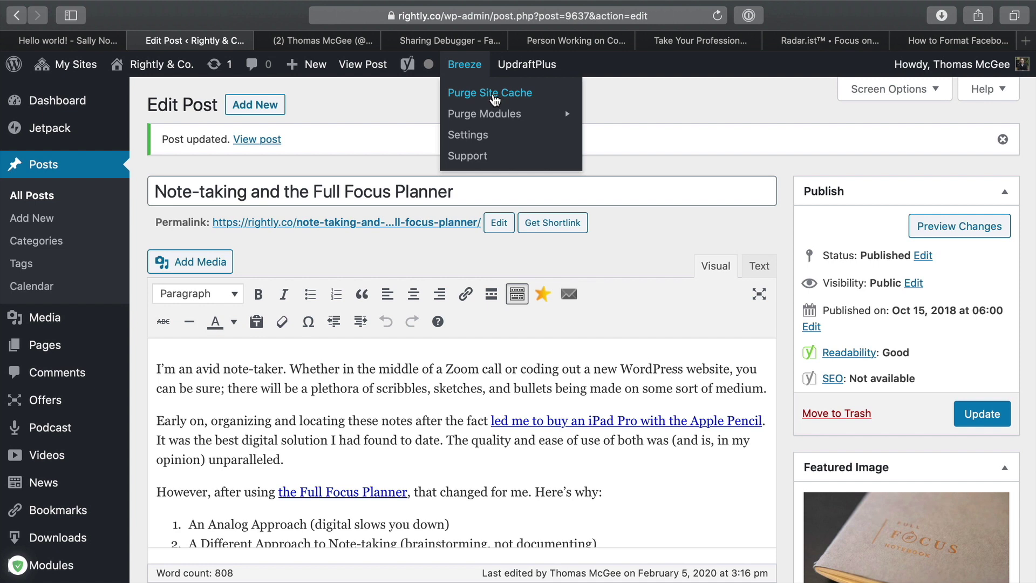
pyautogui.click(493, 98)
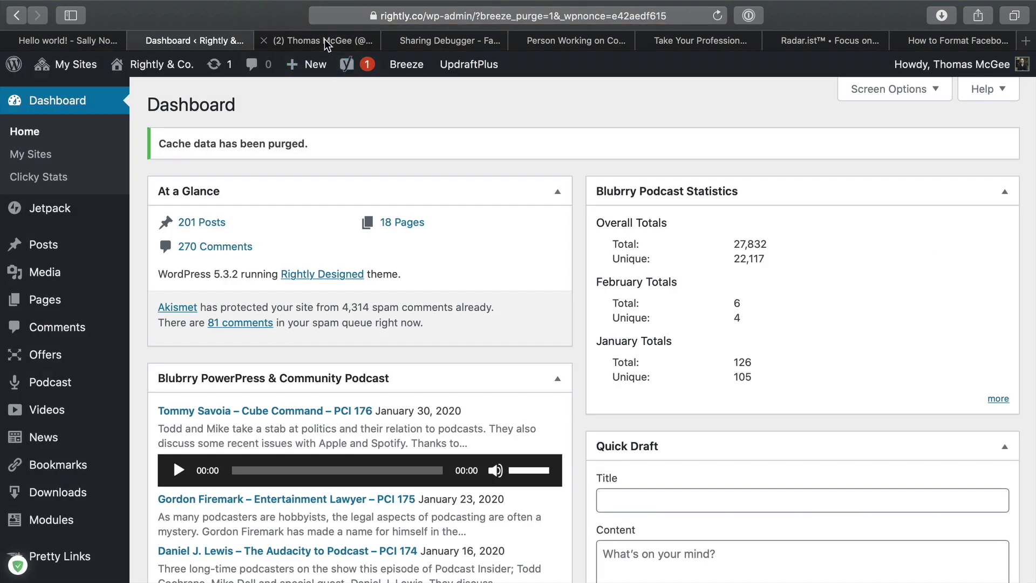
# - Draft a new tweet on Twitter reading "Here’s how I take notes with the Full Focus Planner."
pyautogui.click(326, 41)
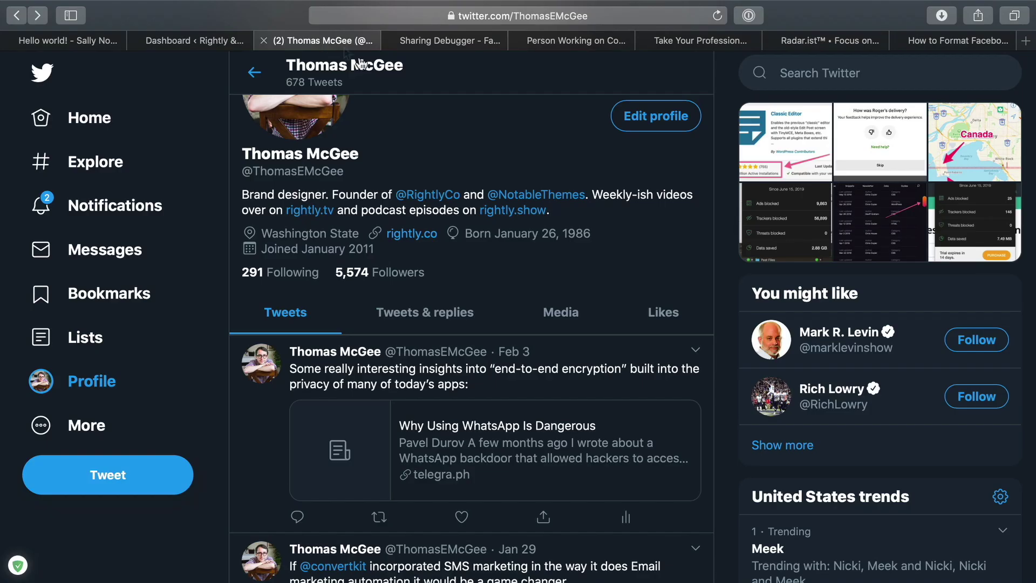
pyautogui.scroll(5, 530, 201)
pyautogui.click(138, 475)
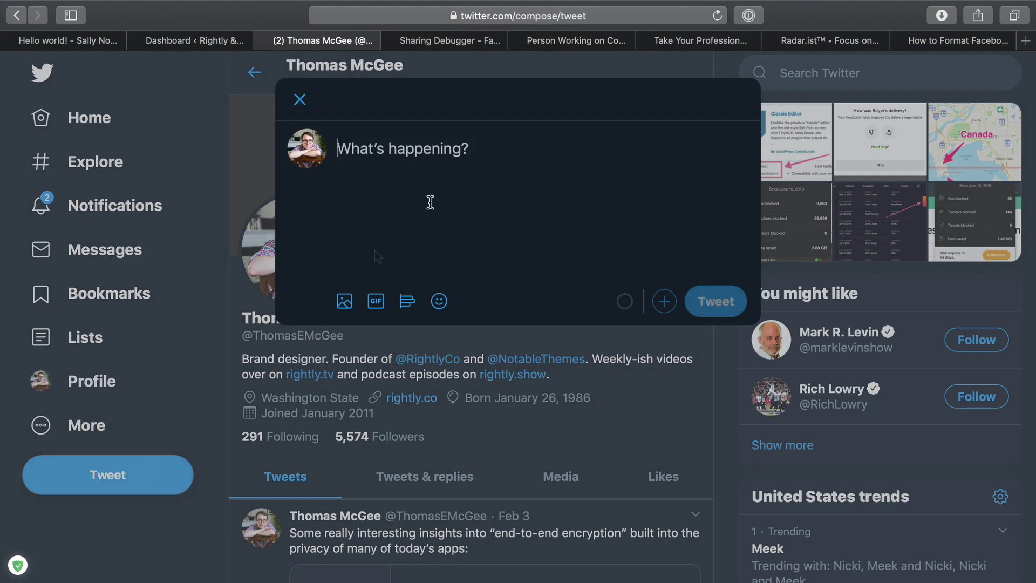
pyautogui.write('Here’s how I take notes with the Full Focus Planner.')
# - Return to the WordPress post editor, view the live "Note-taking and the Full Focus Planner" article and copy its URL
pyautogui.click(408, 46)
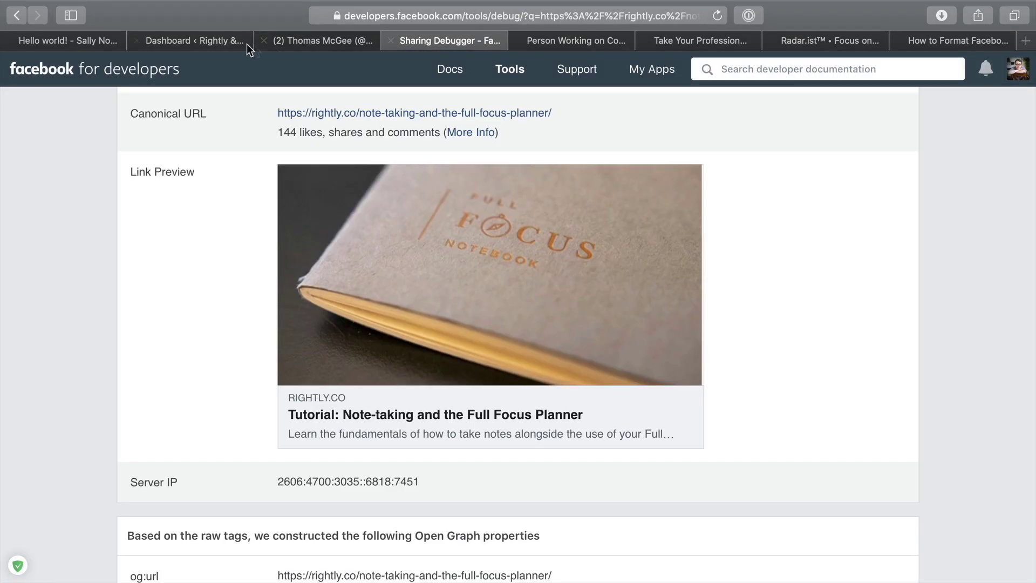
pyautogui.click(212, 44)
pyautogui.press('super+bracketleft')
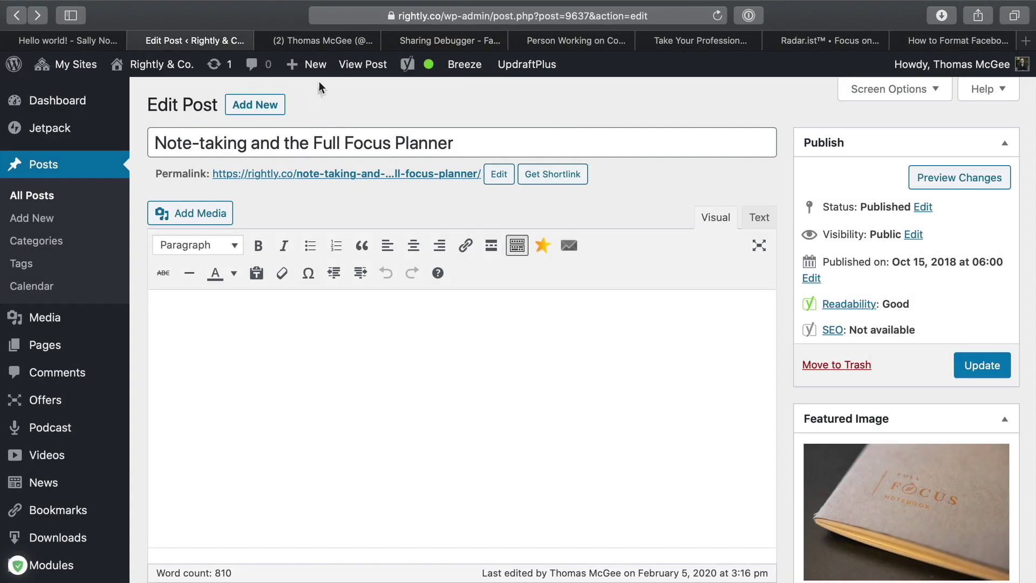
pyautogui.click(363, 64)
pyautogui.click(496, 16)
pyautogui.press('super+c')
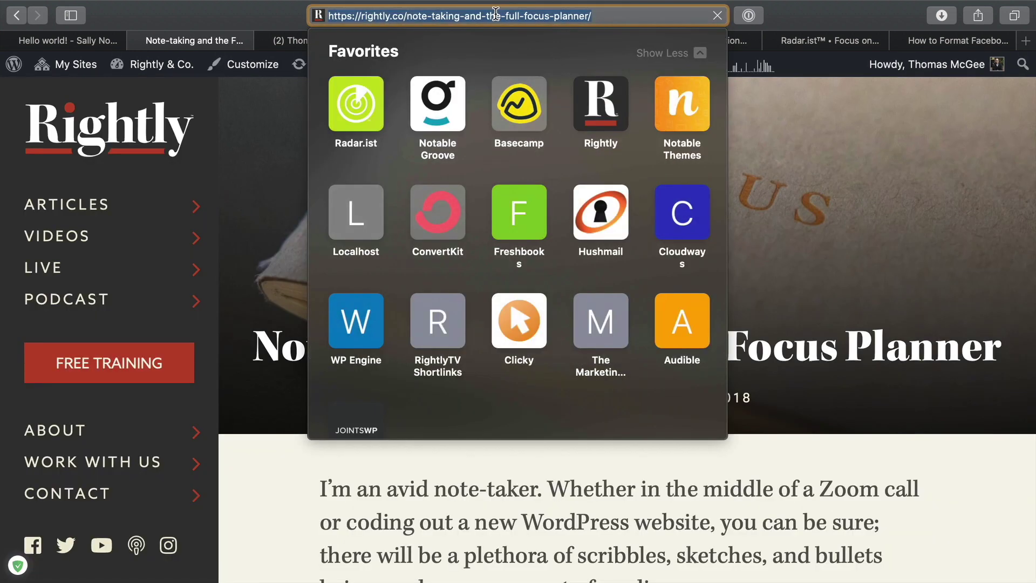
pyautogui.click(909, 25)
# - Add the copied article link to the drafted tweet on Twitter and post it
pyautogui.click(331, 39)
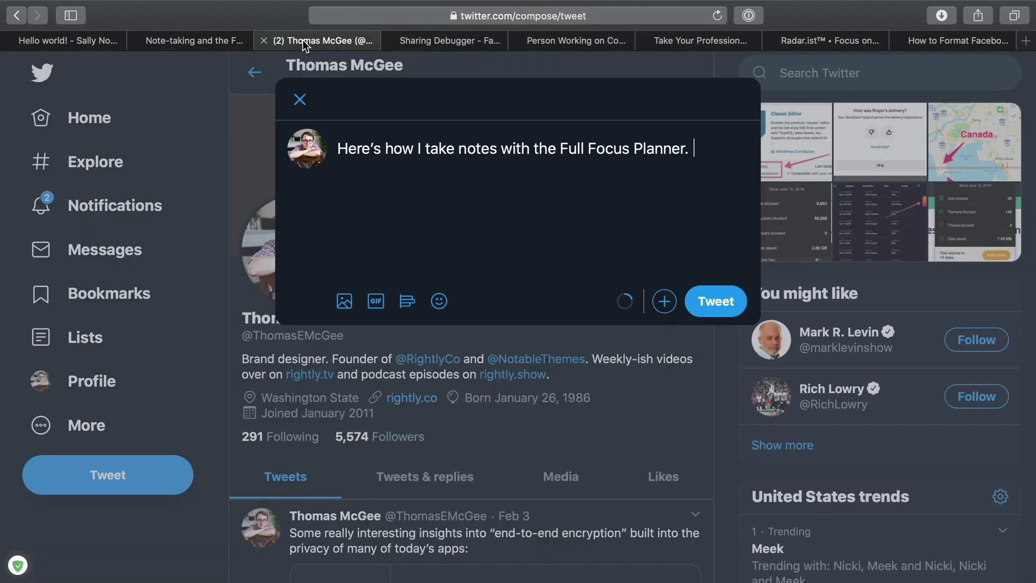
pyautogui.press('super+v')
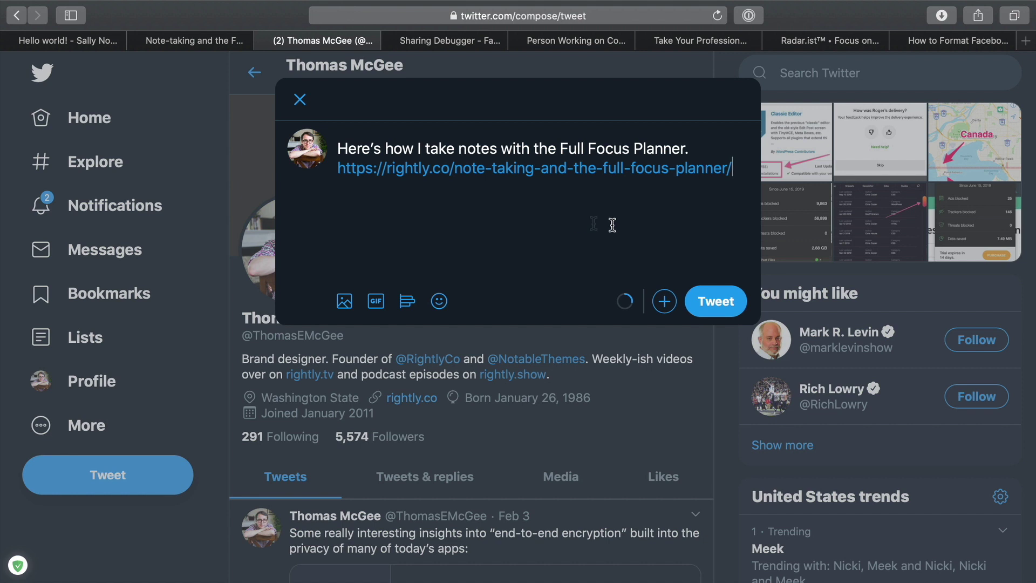
pyautogui.click(717, 302)
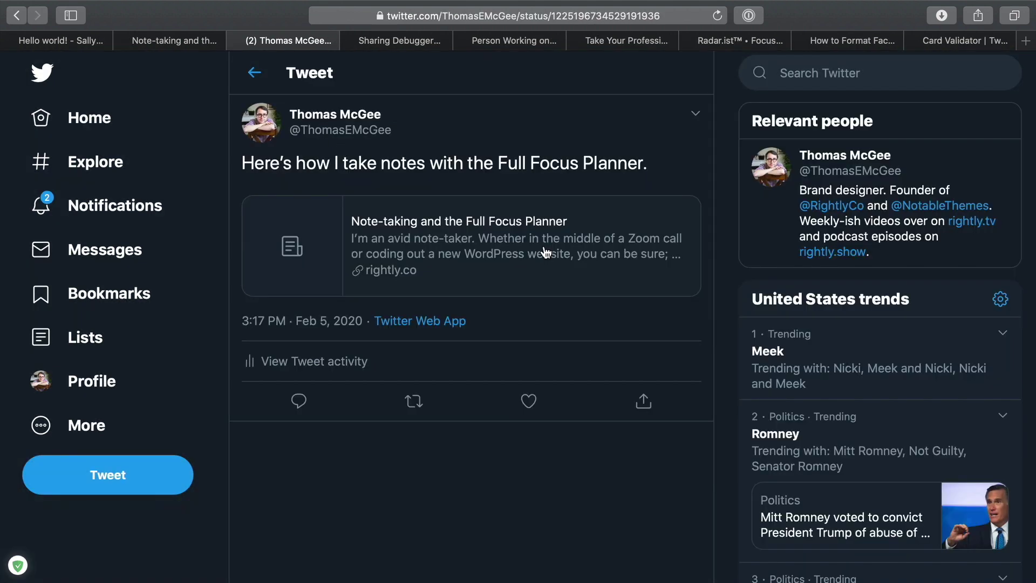
pyautogui.click(969, 43)
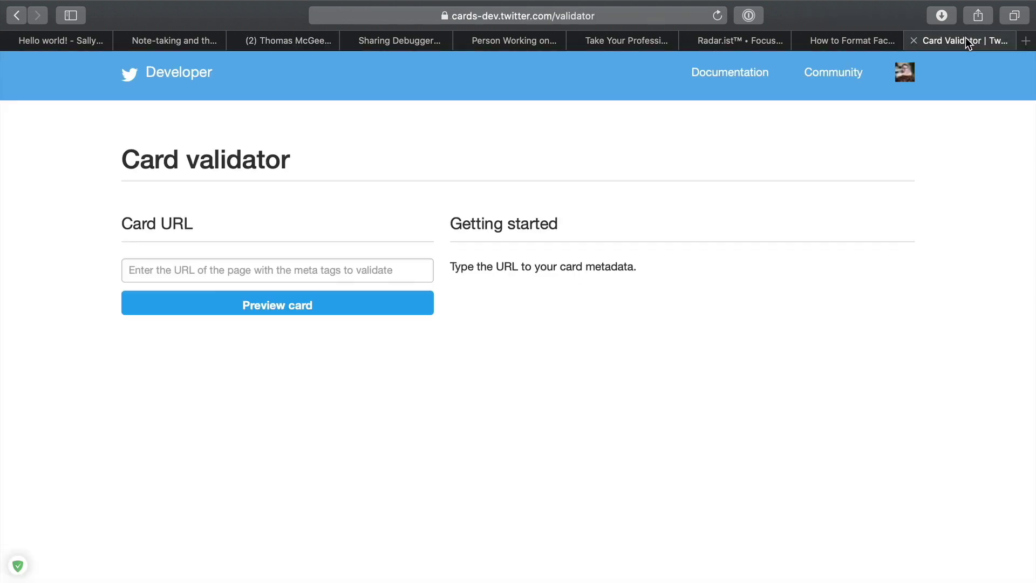
pyautogui.click(208, 274)
pyautogui.press('super+v')
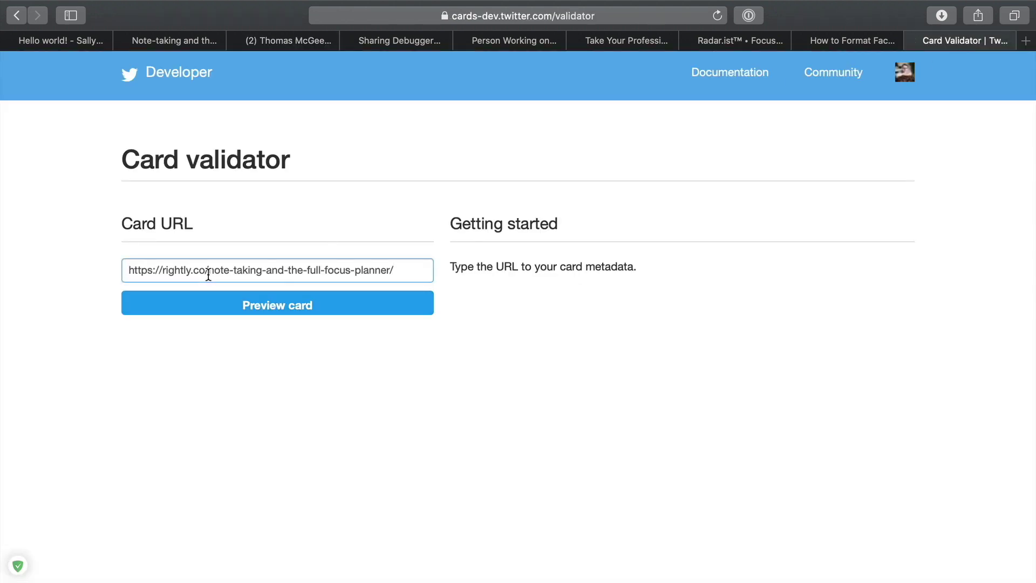
pyautogui.press('Return')
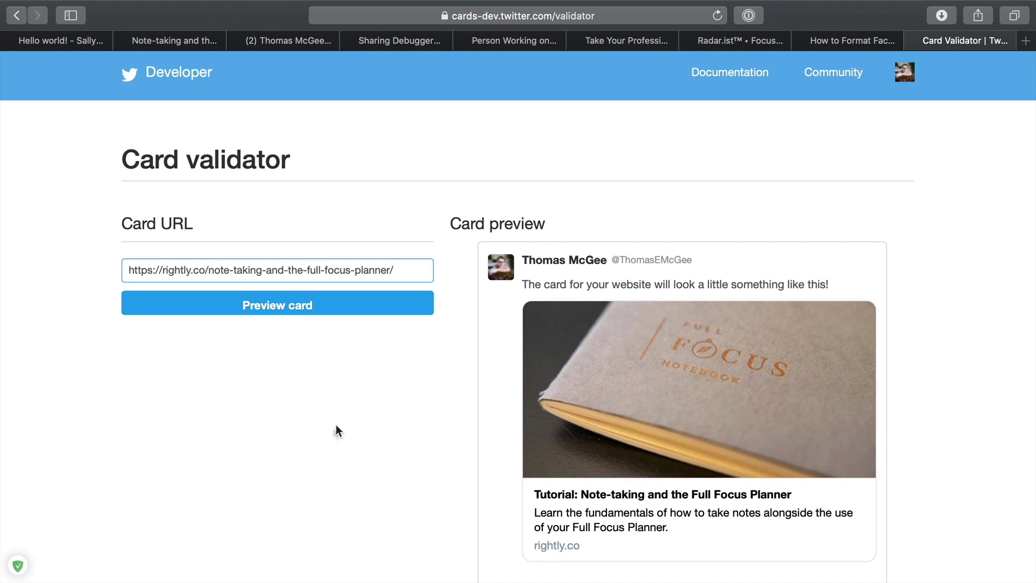
pyautogui.click(317, 314)
pyautogui.scroll(-3, 346, 394)
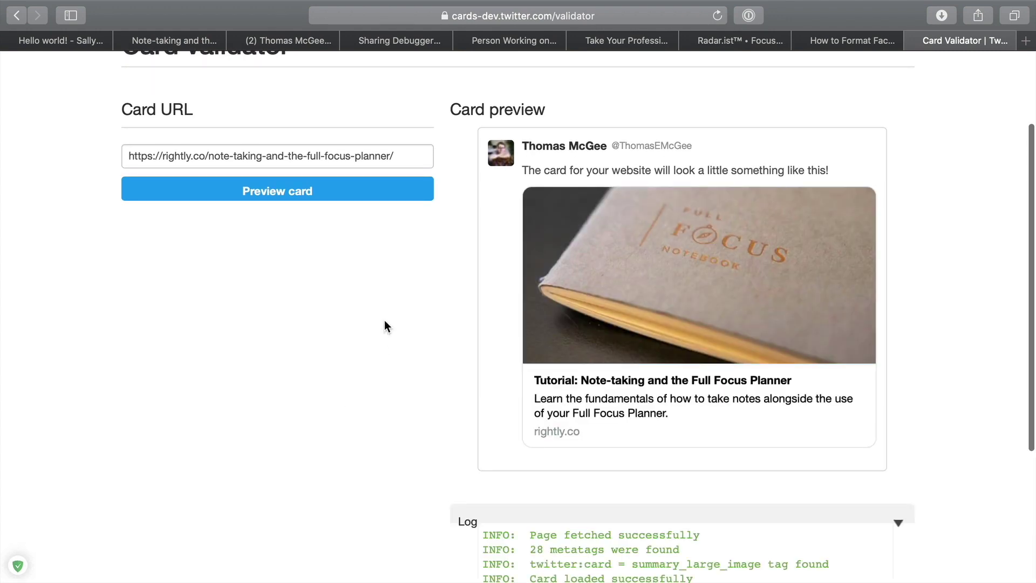
pyautogui.scroll(-5, 410, 328)
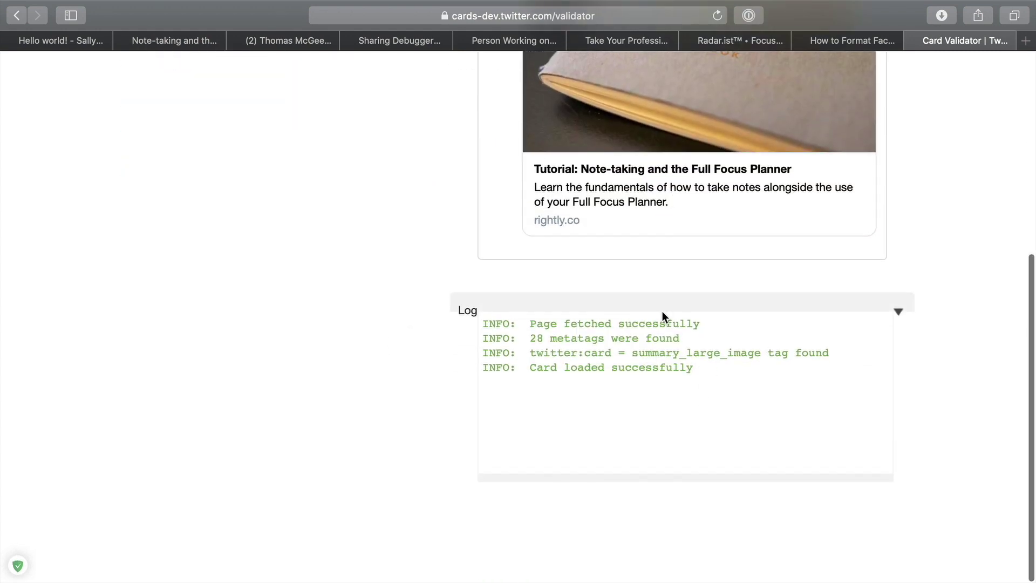
pyautogui.scroll(5, 663, 313)
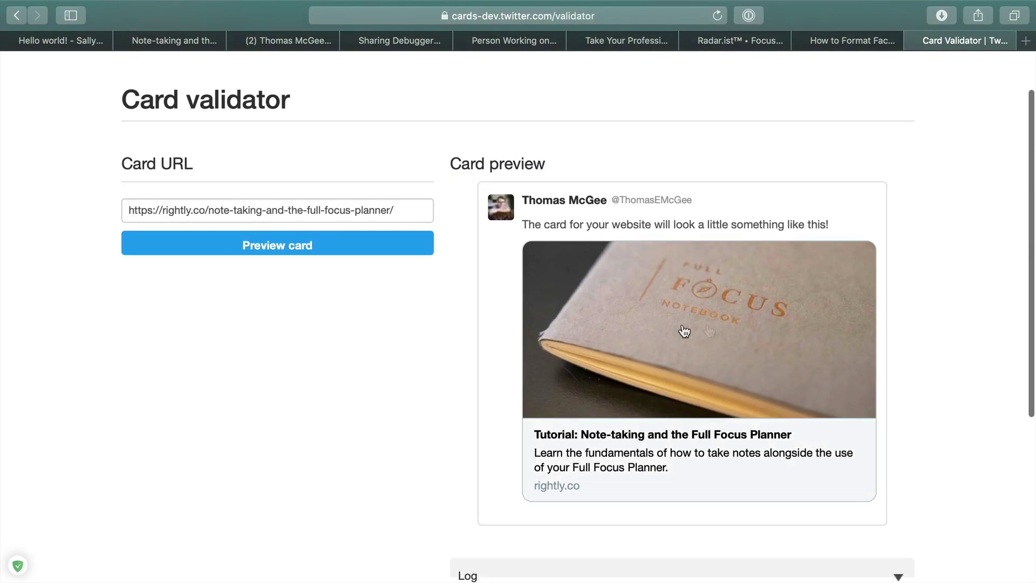
# - Reload the posted tweet on Twitter and examine its link card's image, title and description
pyautogui.click(281, 44)
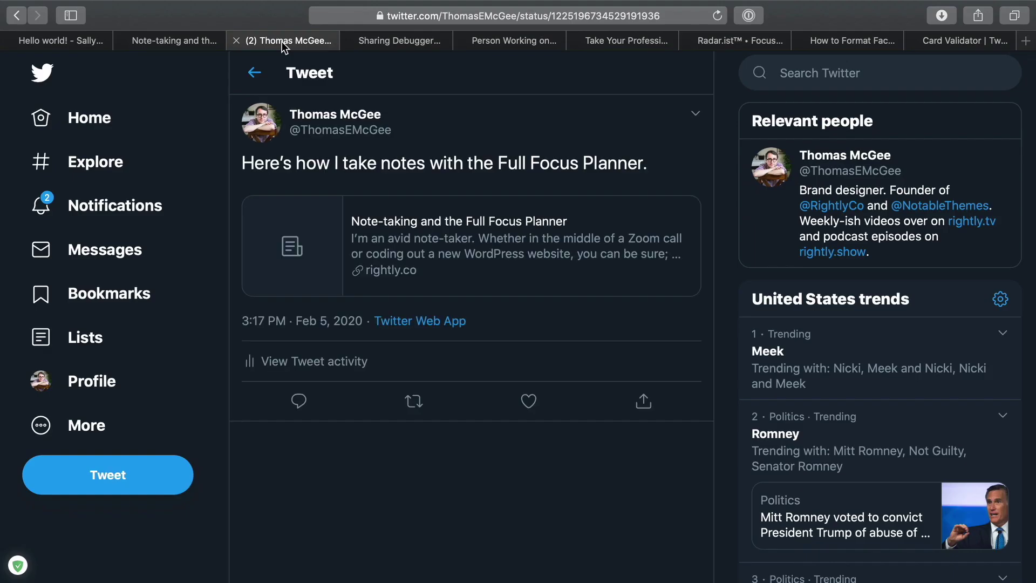
pyautogui.press('super+r')
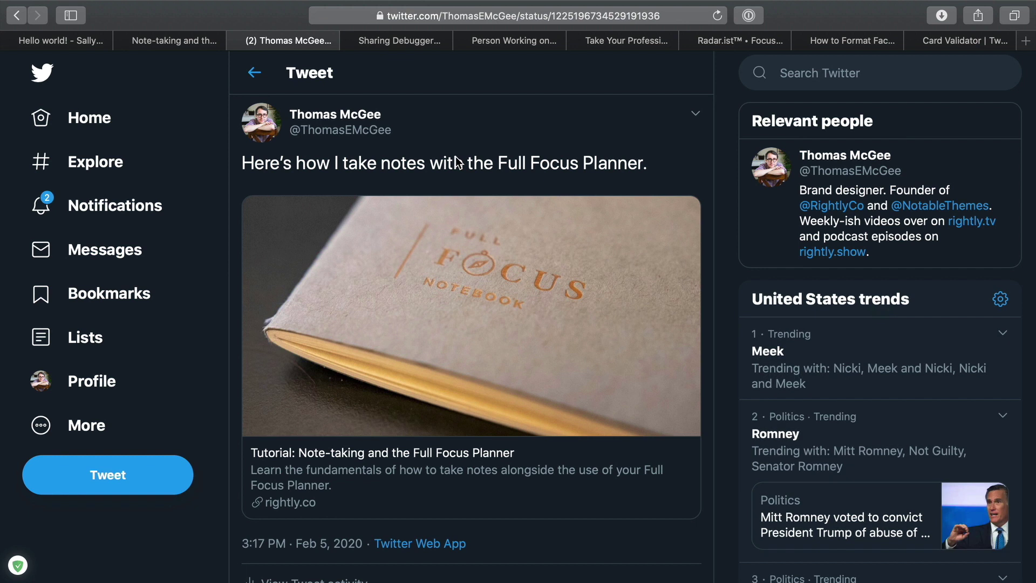
pyautogui.scroll(-3, 591, 359)
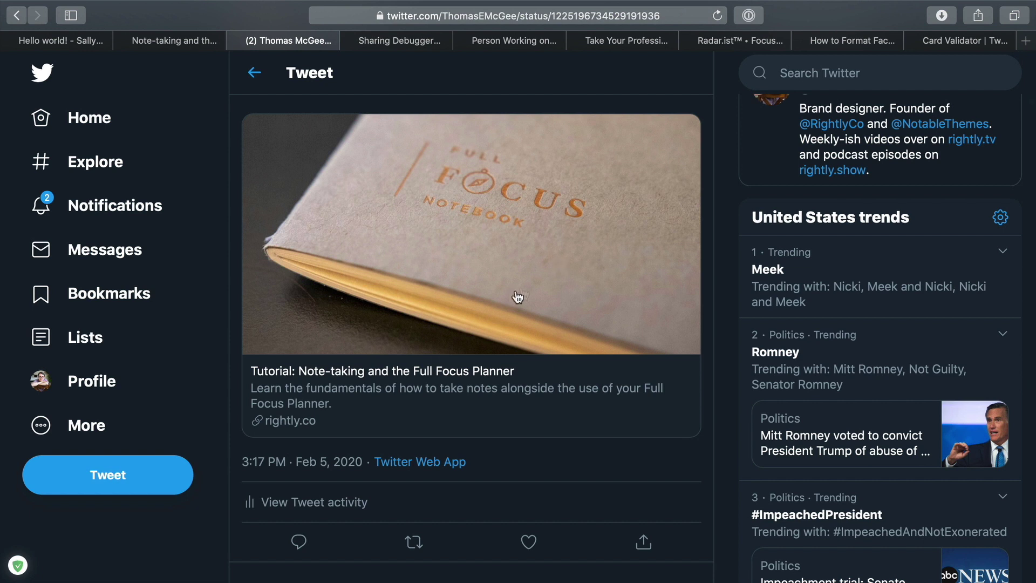
pyautogui.scroll(3, 523, 292)
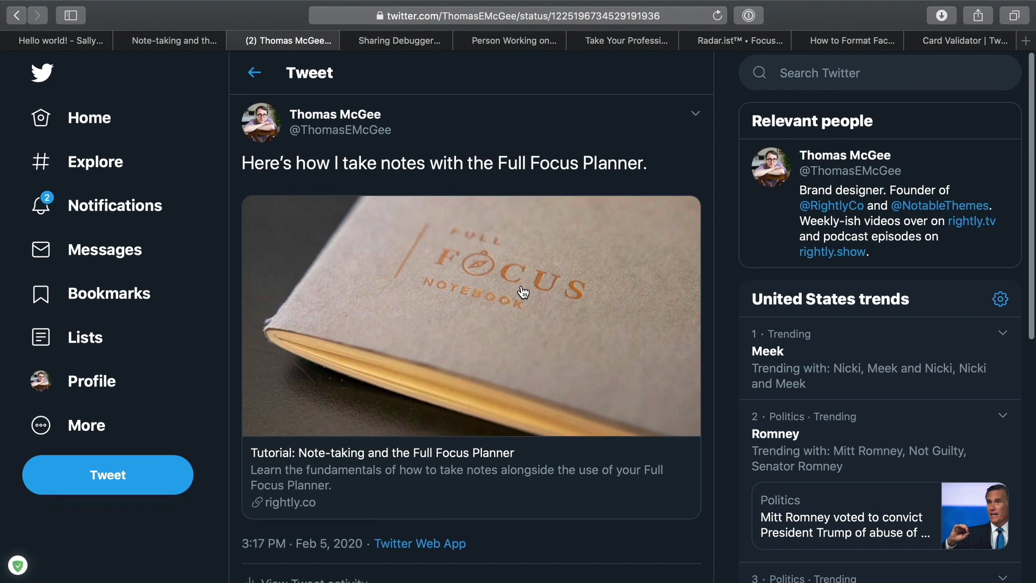